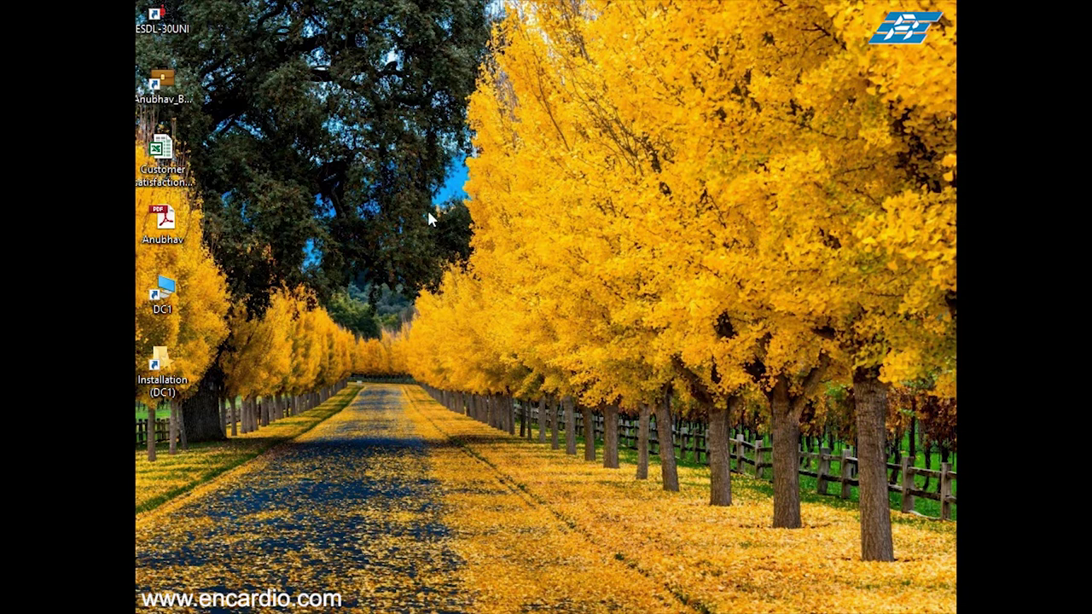
# Step: Launch the datalogger software and connect to the datalogger over COM4
pyautogui.doubleClick(168, 34)
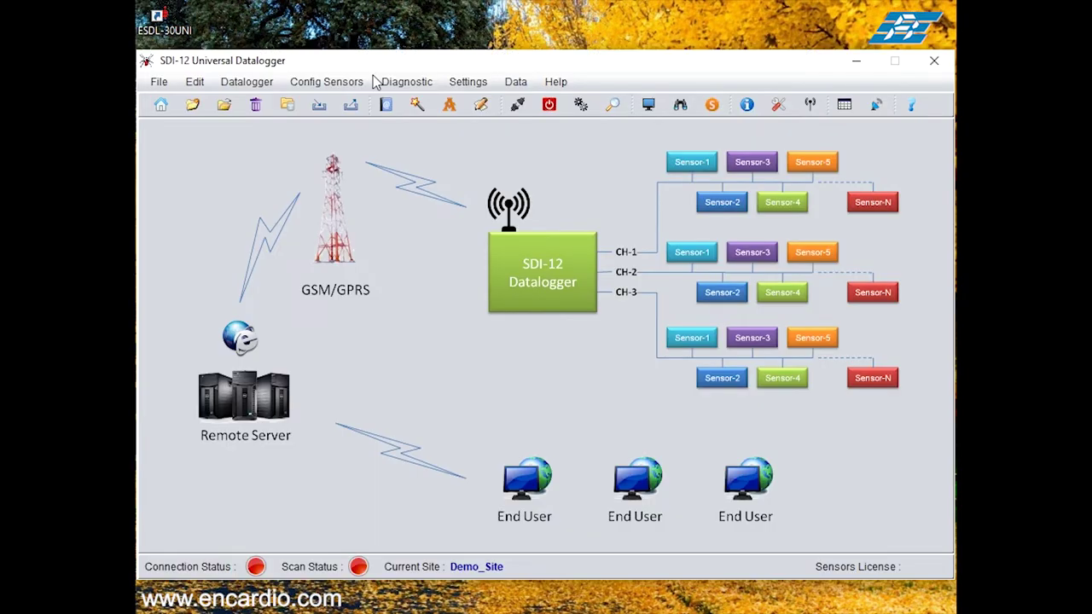
pyautogui.click(256, 82)
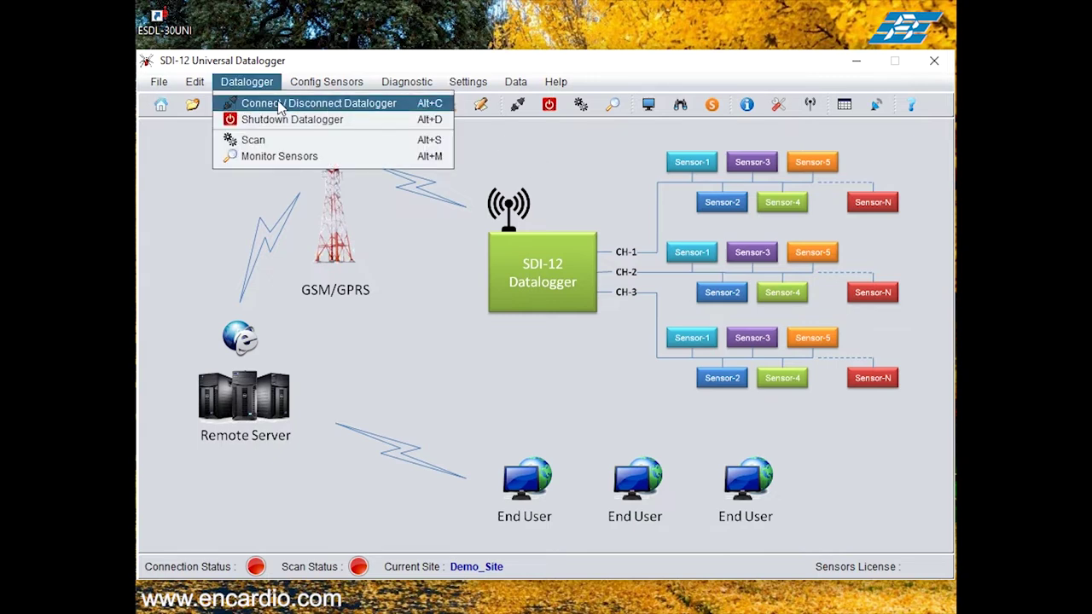
pyautogui.click(280, 103)
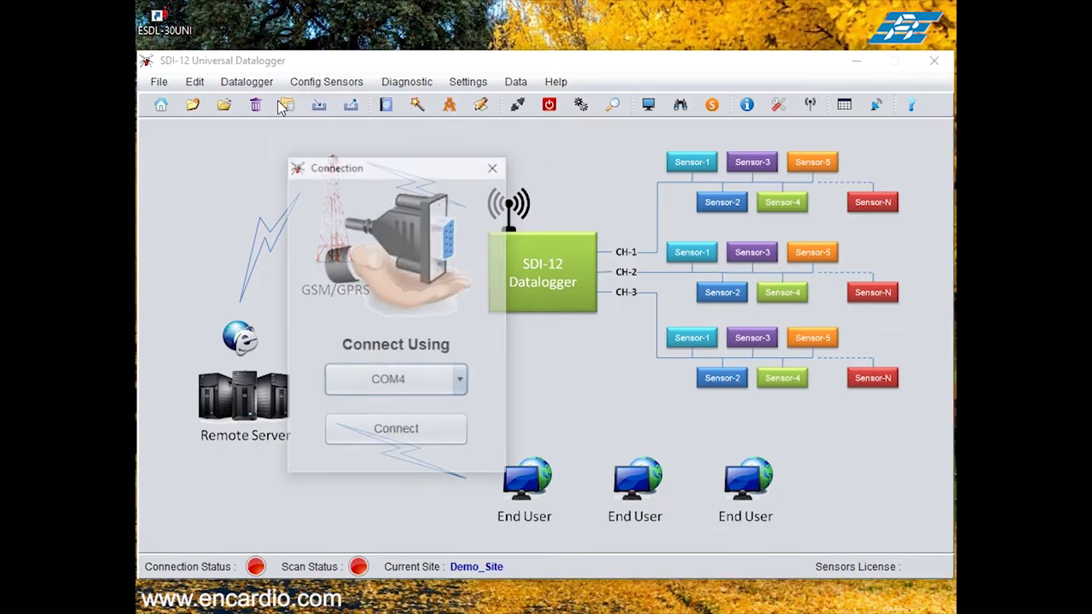
pyautogui.click(398, 433)
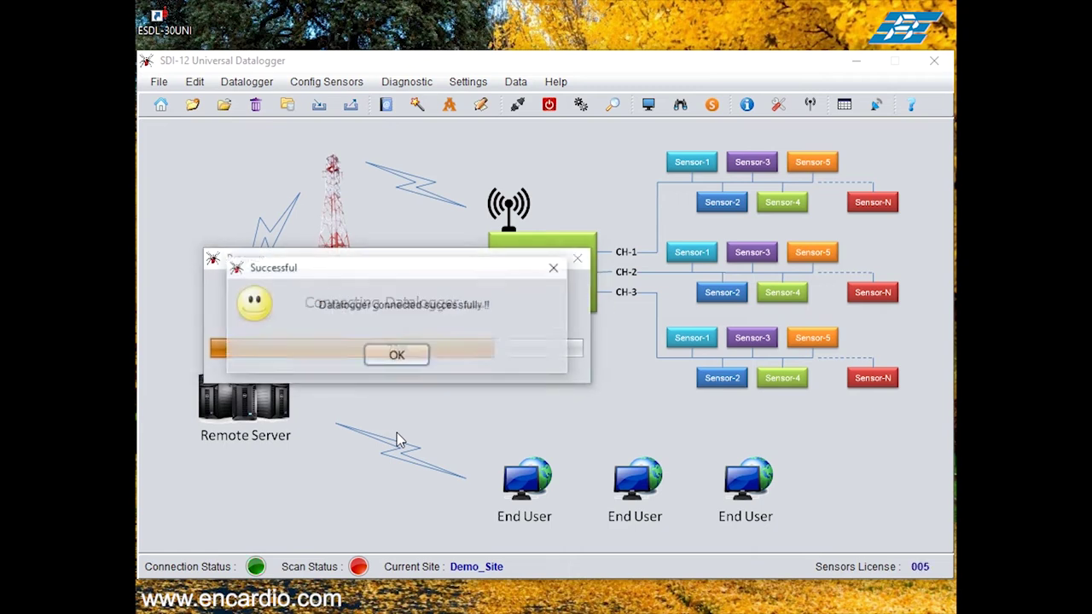
pyautogui.click(398, 357)
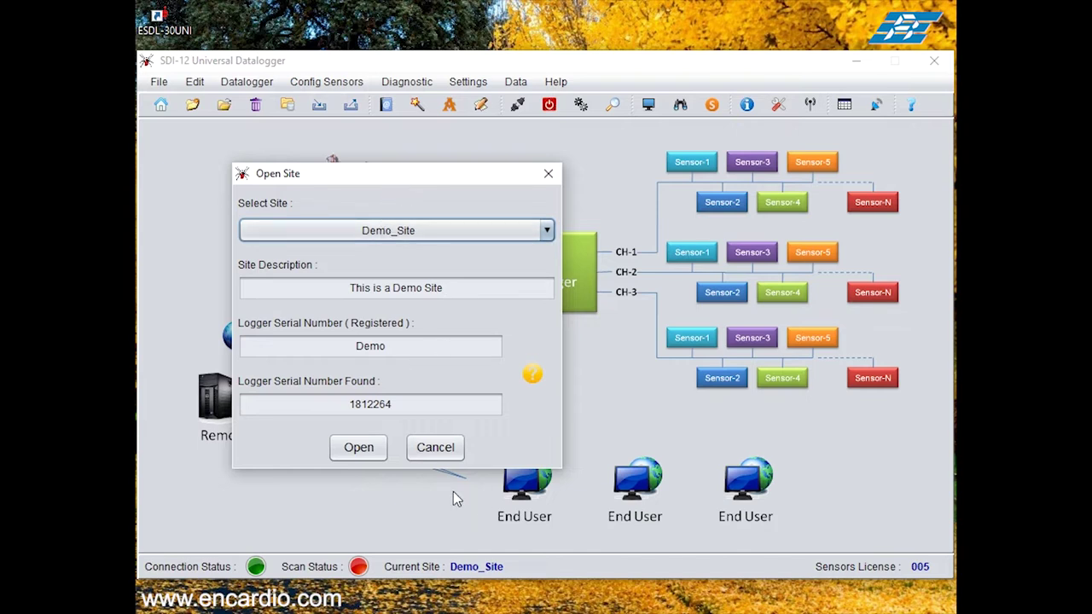
# Step: Skip opening a site, then create and save a new site 'IPI_Demo' with description 'ER'
pyautogui.click(429, 450)
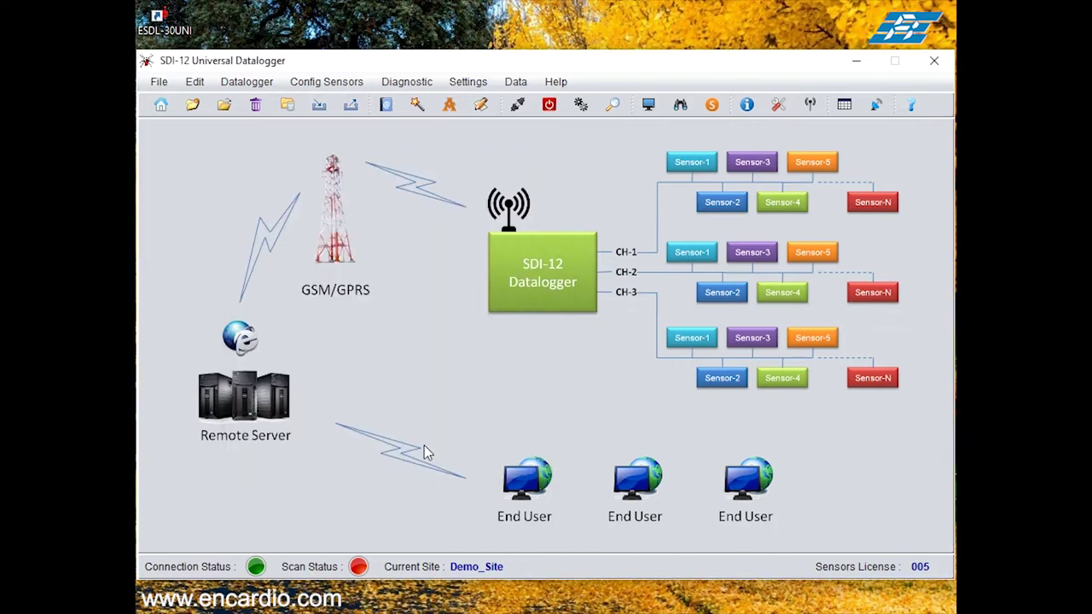
pyautogui.click(162, 84)
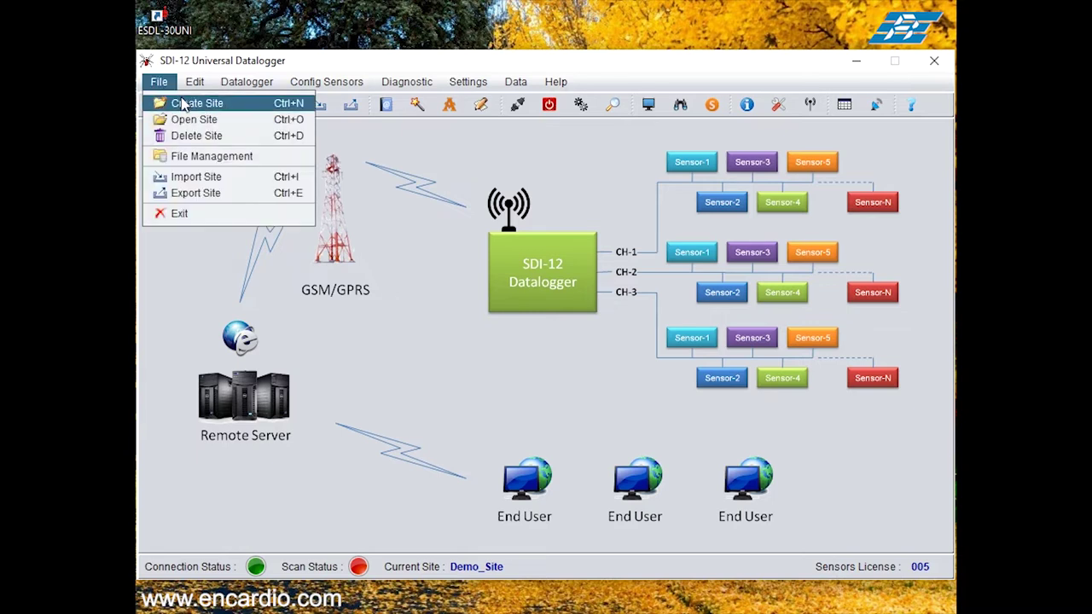
pyautogui.click(184, 103)
pyautogui.click(338, 283)
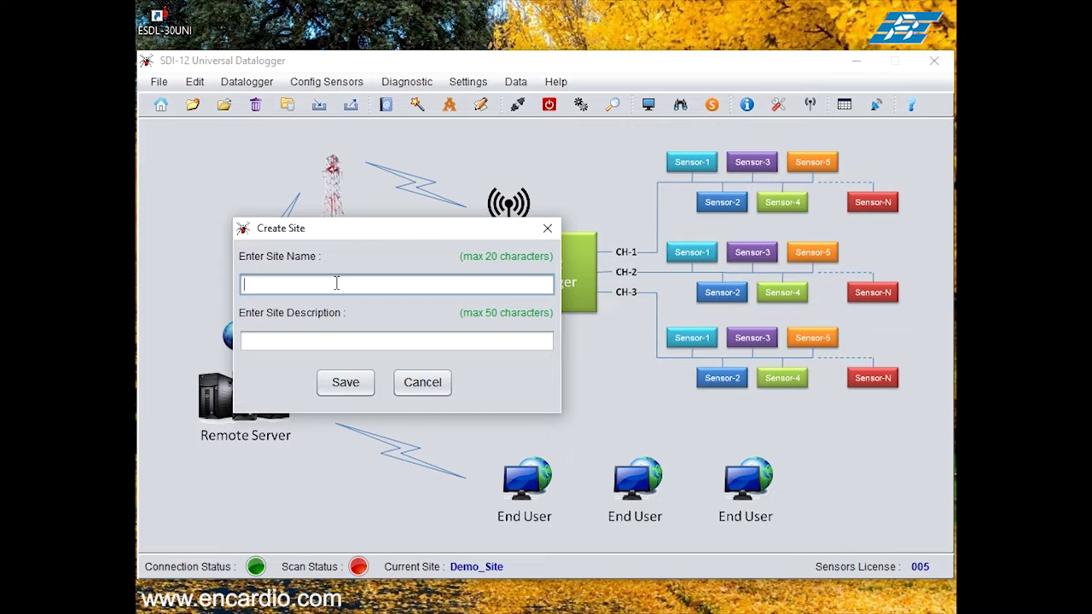
pyautogui.write('IPI_Demo')
pyautogui.press('Tab')
pyautogui.write('ER')
pyautogui.click(346, 382)
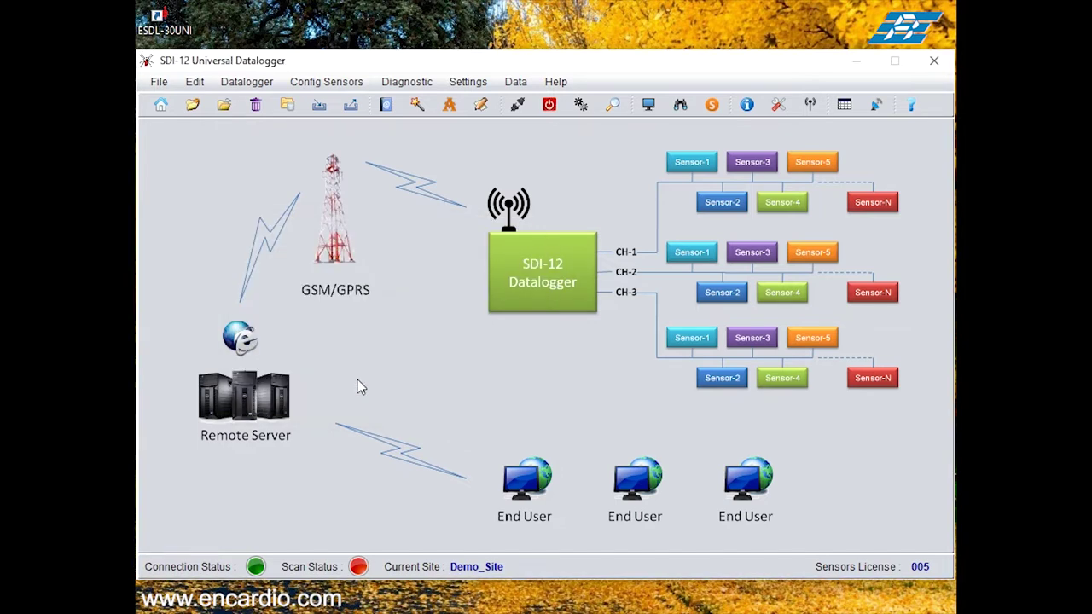
pyautogui.click(158, 84)
# Step: Open IPI_Demo from the site list as the current site
pyautogui.click(186, 118)
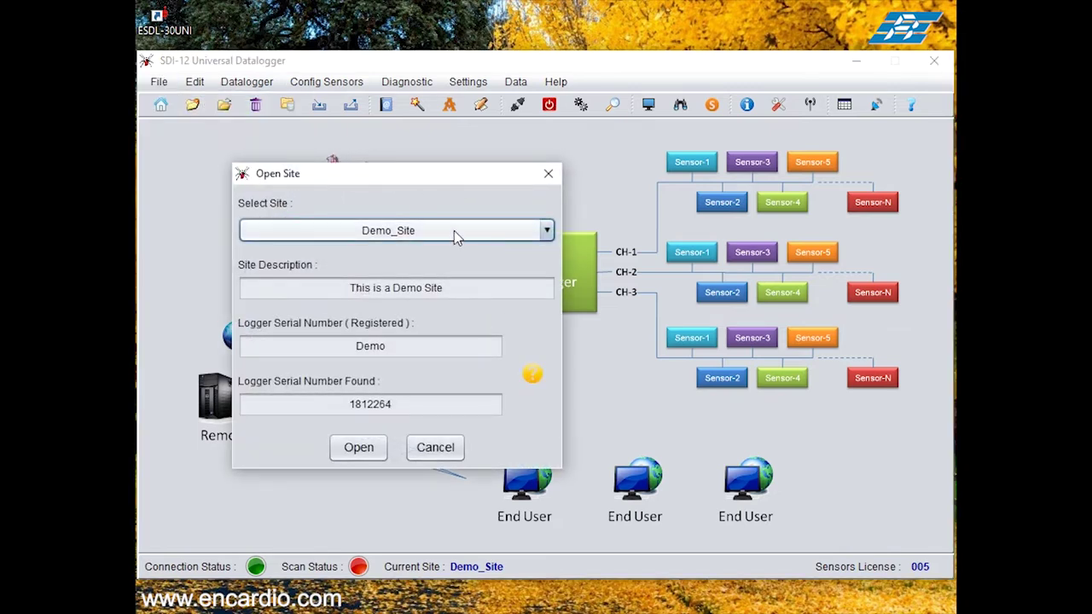
pyautogui.click(454, 231)
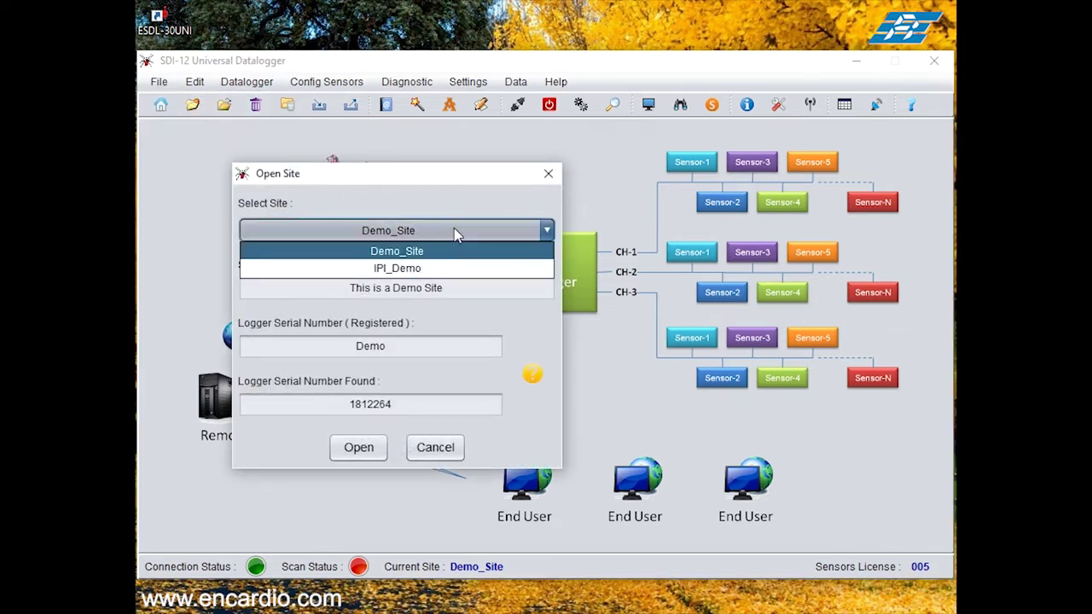
pyautogui.click(441, 269)
pyautogui.click(359, 450)
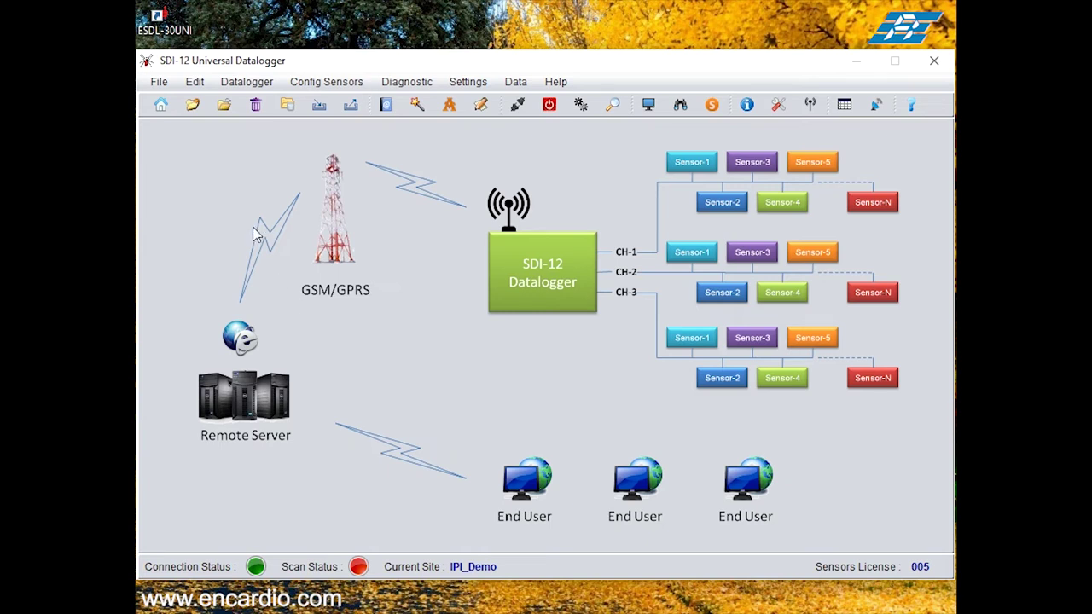
pyautogui.click(195, 82)
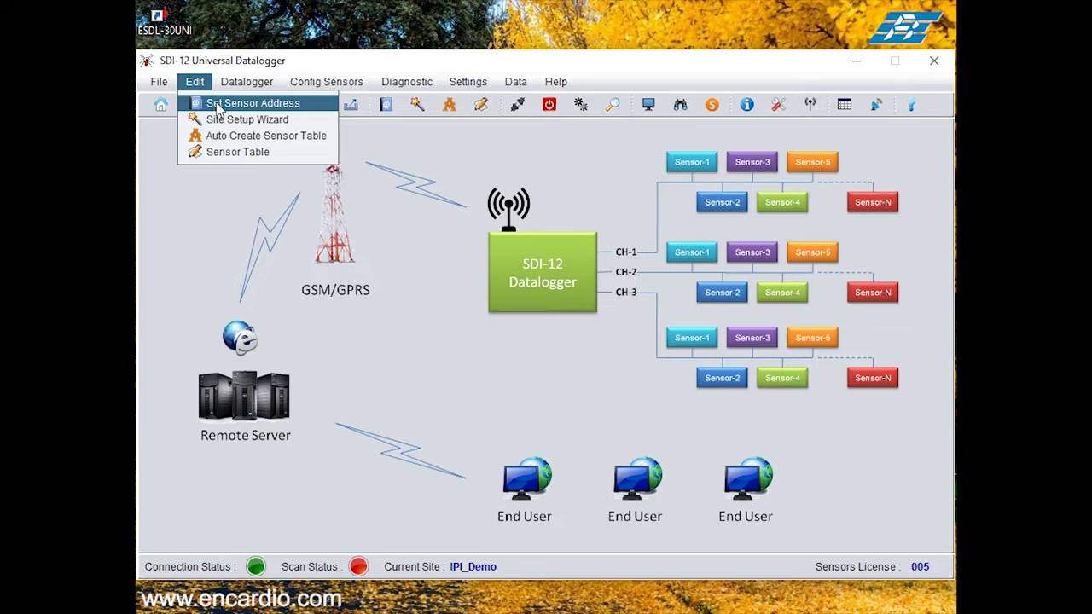
# Step: Open the Set Sensor Address dialog and expand the assign-address list
pyautogui.click(218, 105)
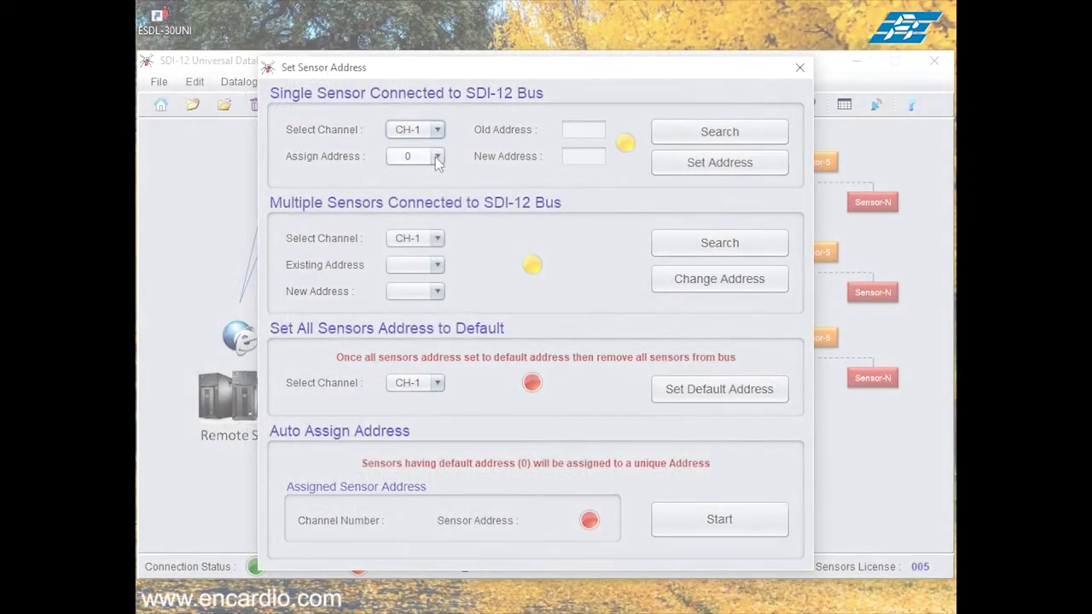
pyautogui.click(436, 157)
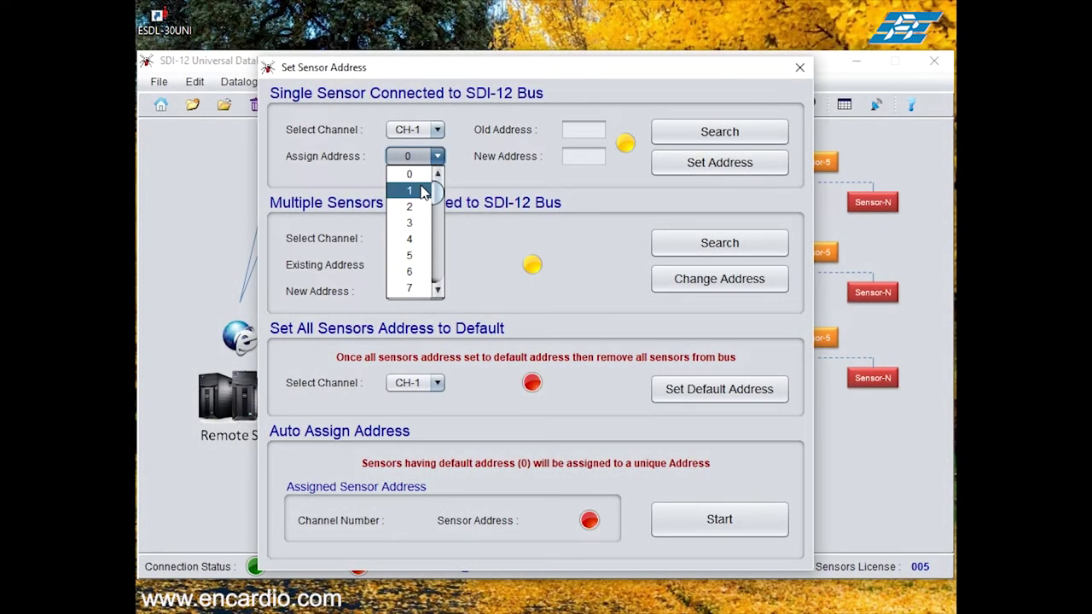
# Step: Assign address 1 to the CH-1 sensor
pyautogui.click(424, 191)
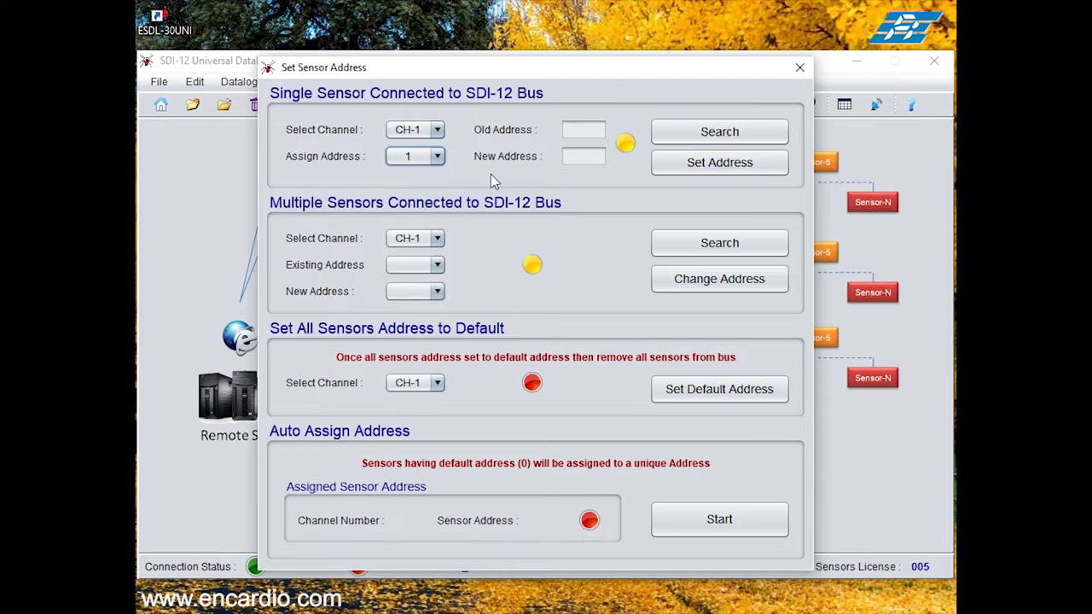
pyautogui.click(735, 167)
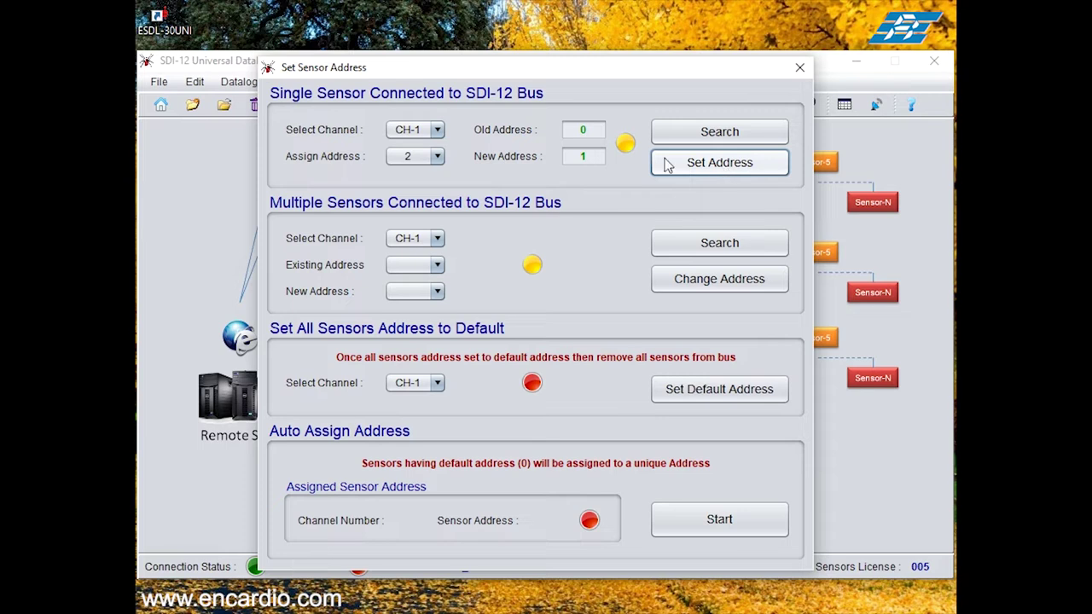
pyautogui.click(801, 67)
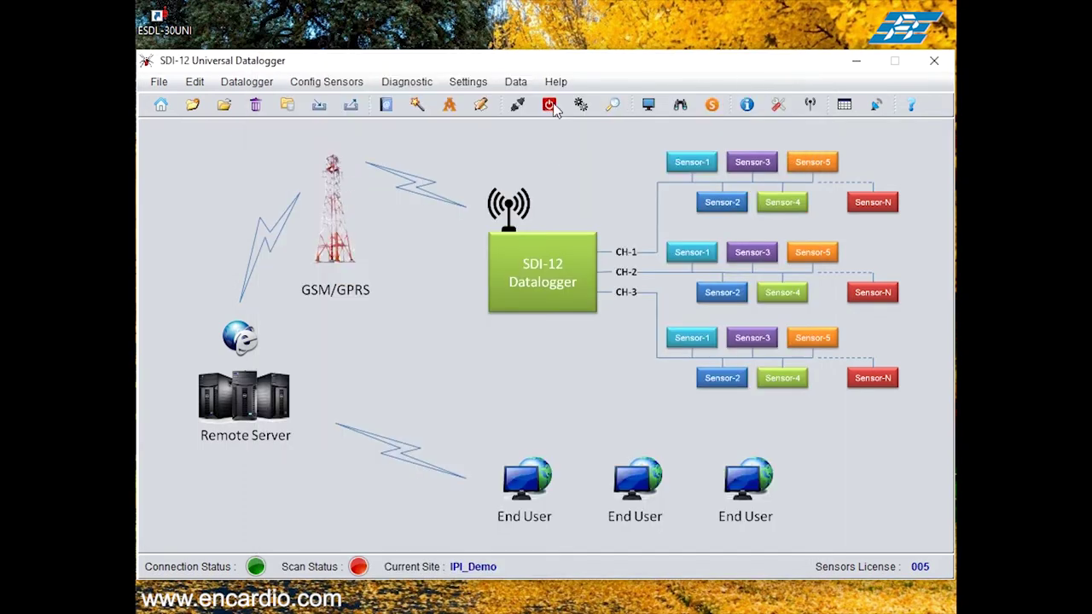
# Step: Search only Channel 1 for sensors, excluding Channels 2 and 3
pyautogui.click(417, 83)
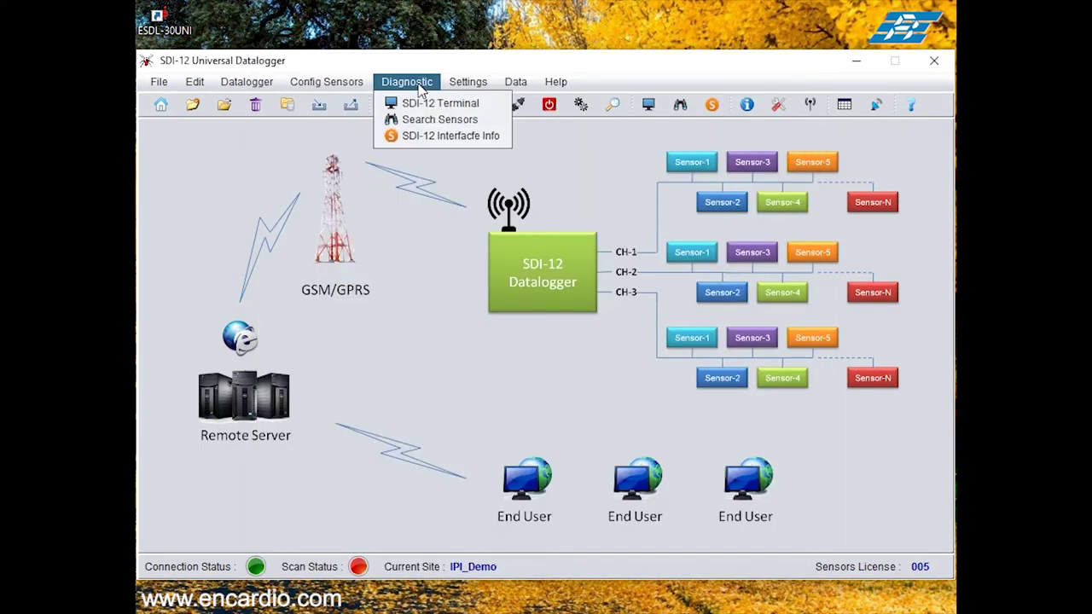
pyautogui.click(428, 121)
pyautogui.click(459, 525)
pyautogui.click(349, 524)
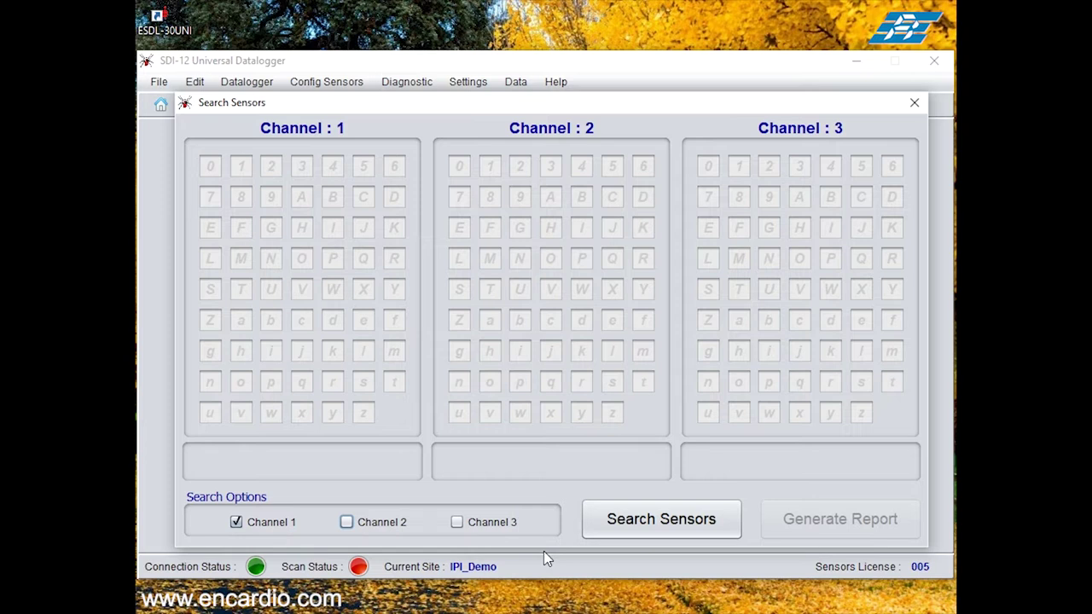
pyautogui.click(645, 521)
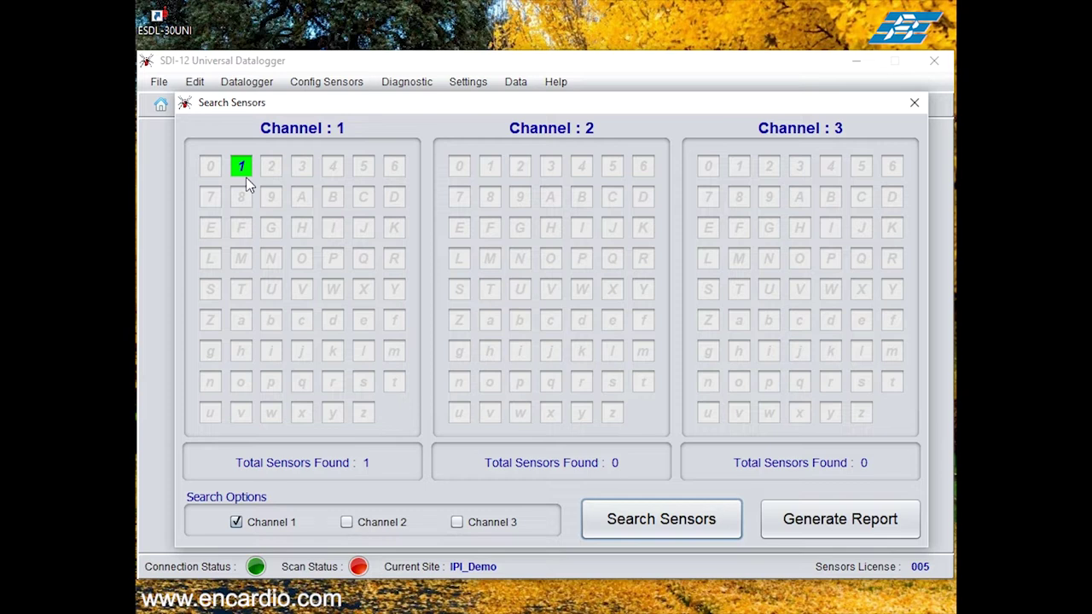
pyautogui.click(914, 102)
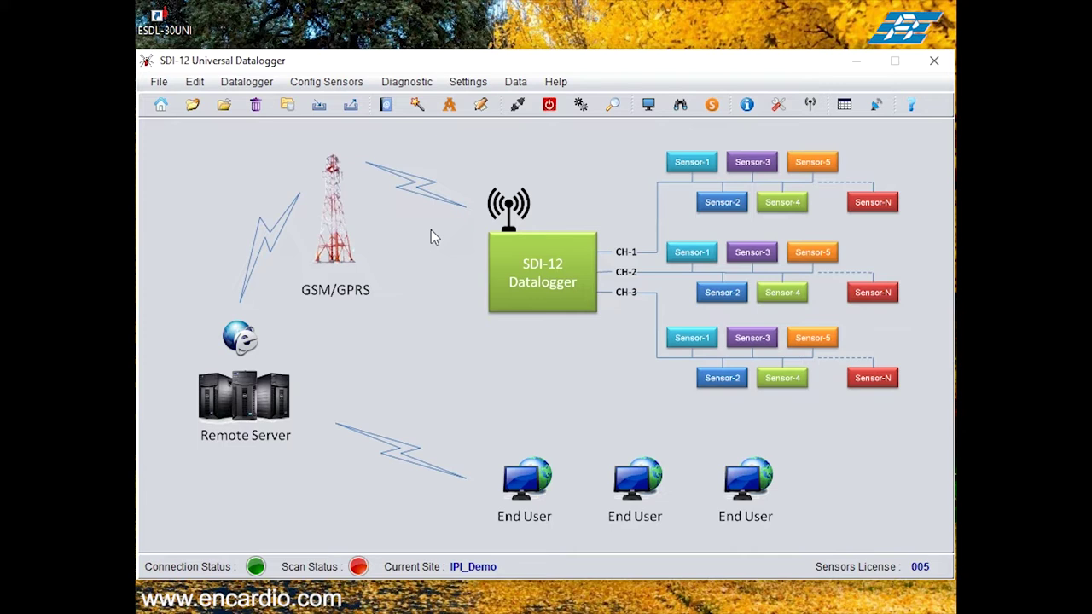
# Step: Assign address 2 to the CH-1 sensor
pyautogui.click(195, 81)
pyautogui.click(213, 102)
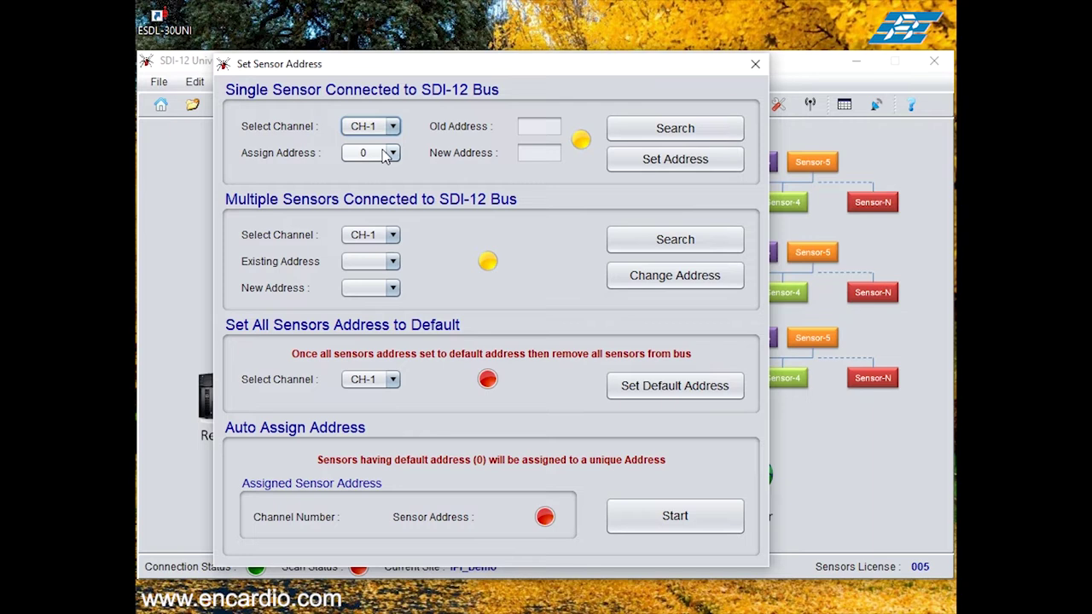
pyautogui.click(388, 153)
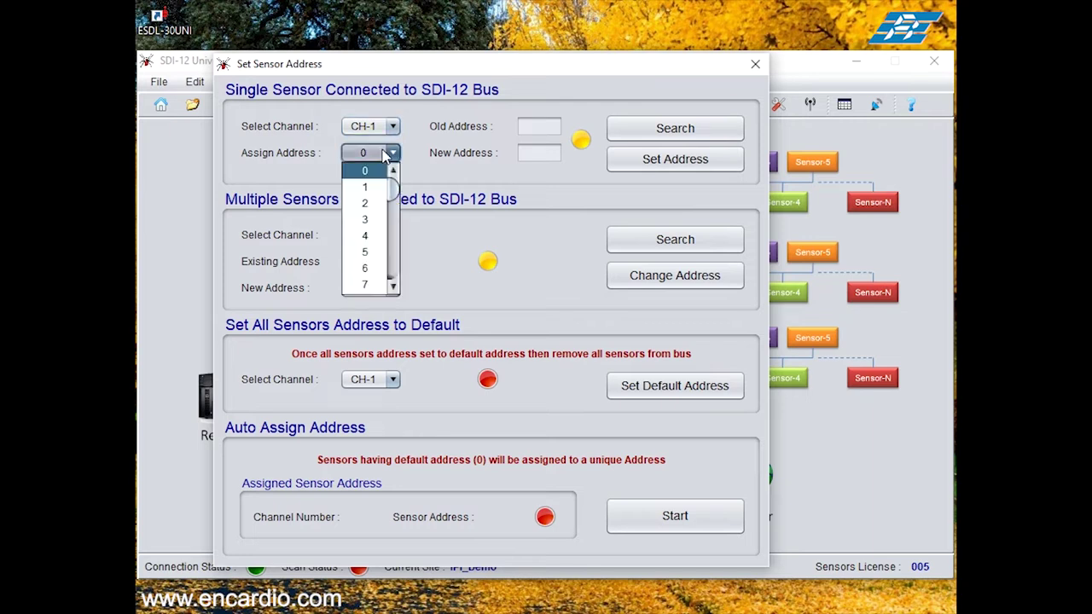
pyautogui.click(369, 205)
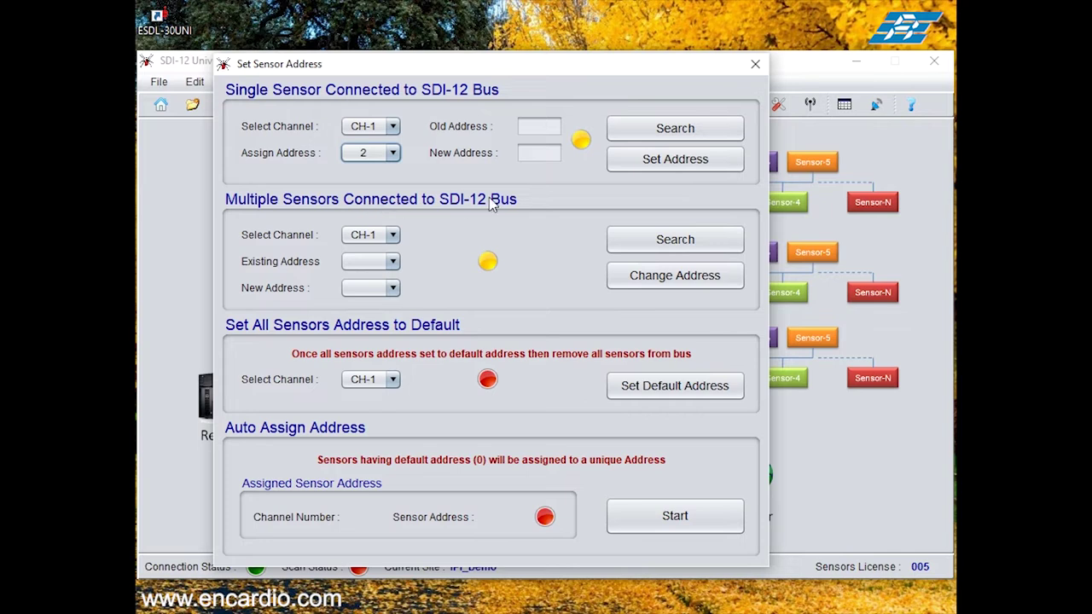
pyautogui.click(638, 169)
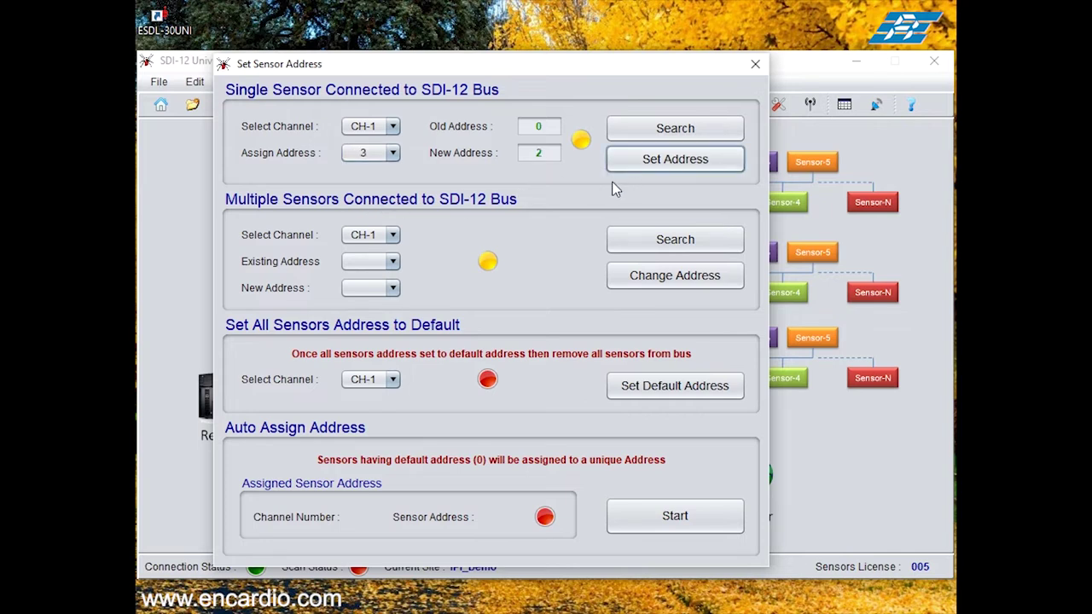
pyautogui.click(755, 64)
# Step: Search Channel 1 alone for sensors, with Channels 2 and 3 unchecked
pyautogui.click(429, 83)
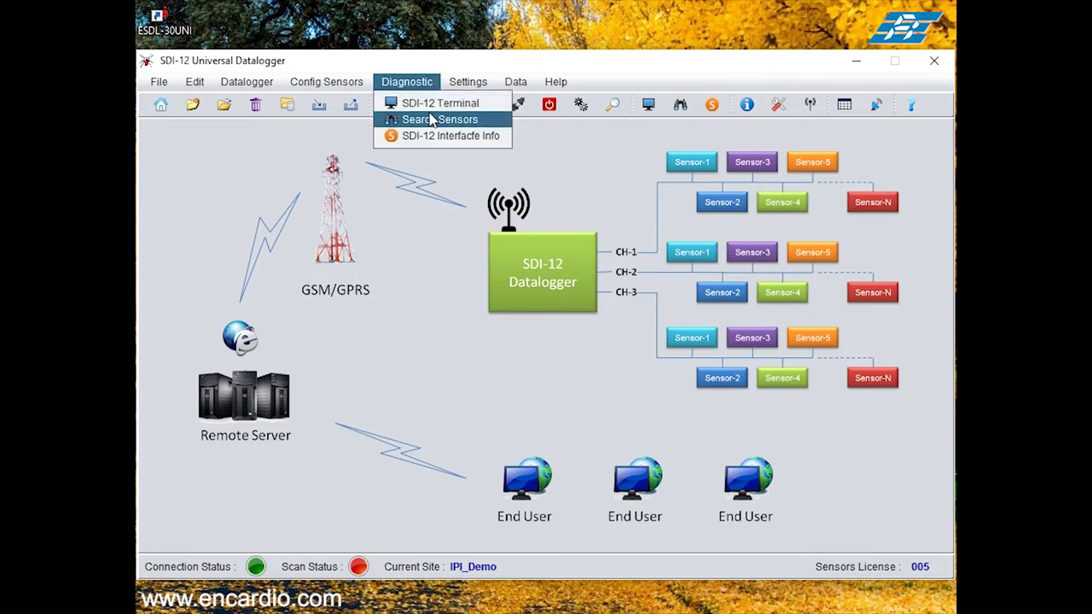
pyautogui.click(433, 121)
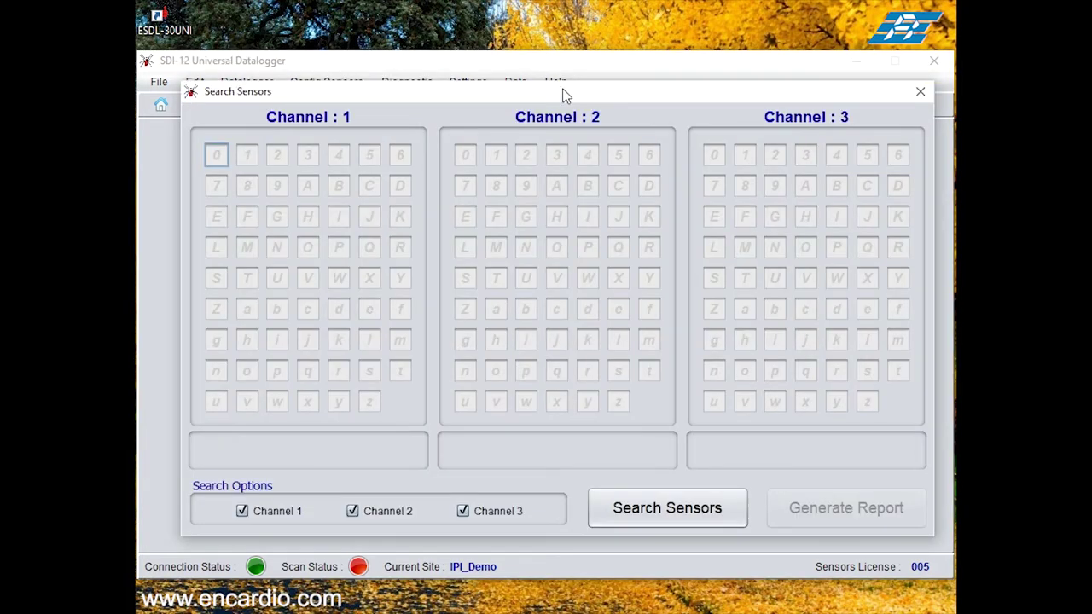
pyautogui.click(354, 513)
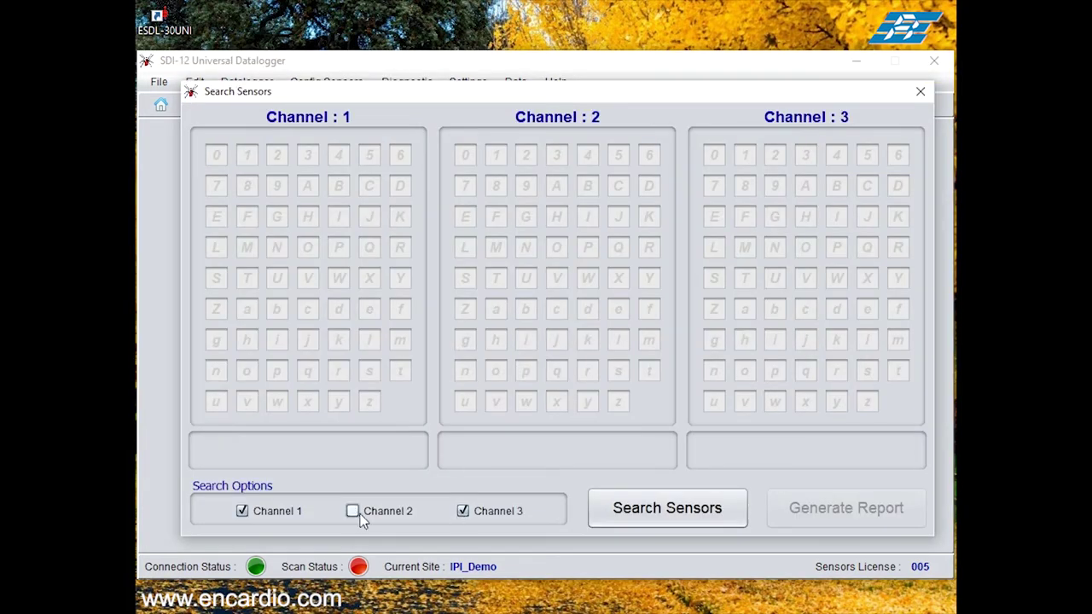
pyautogui.click(463, 512)
pyautogui.click(667, 510)
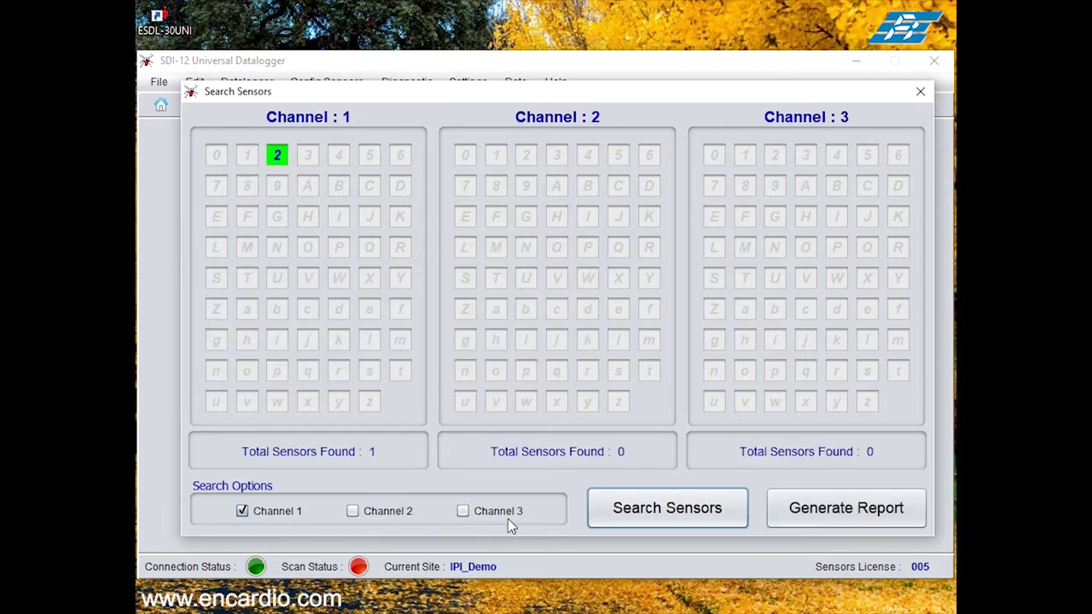
pyautogui.click(918, 93)
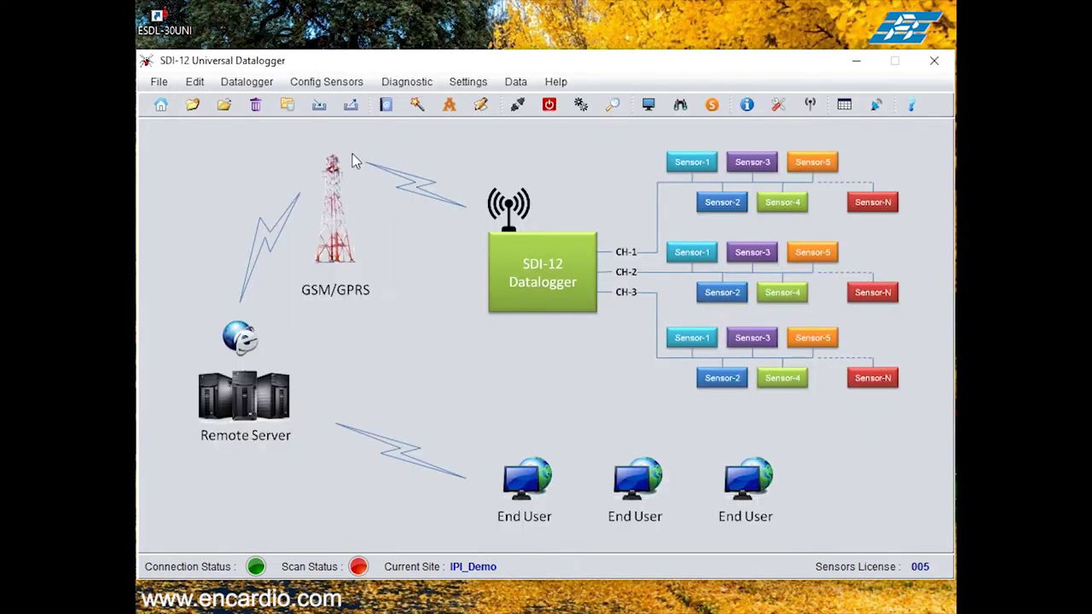
pyautogui.click(198, 83)
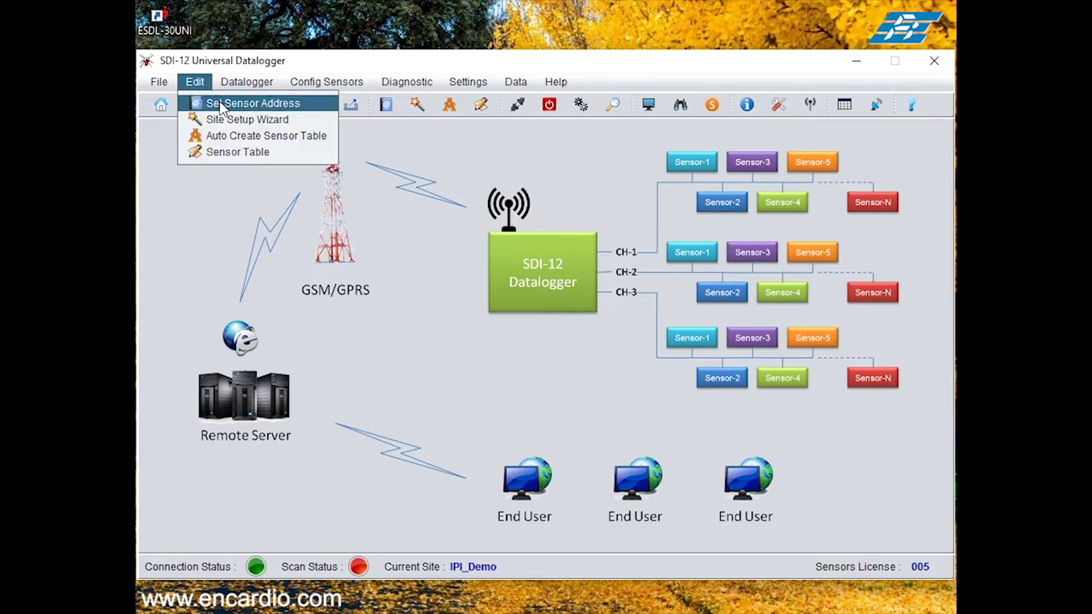
# Step: Assign a new address to the channel 1 sensor
pyautogui.click(221, 106)
pyautogui.click(350, 161)
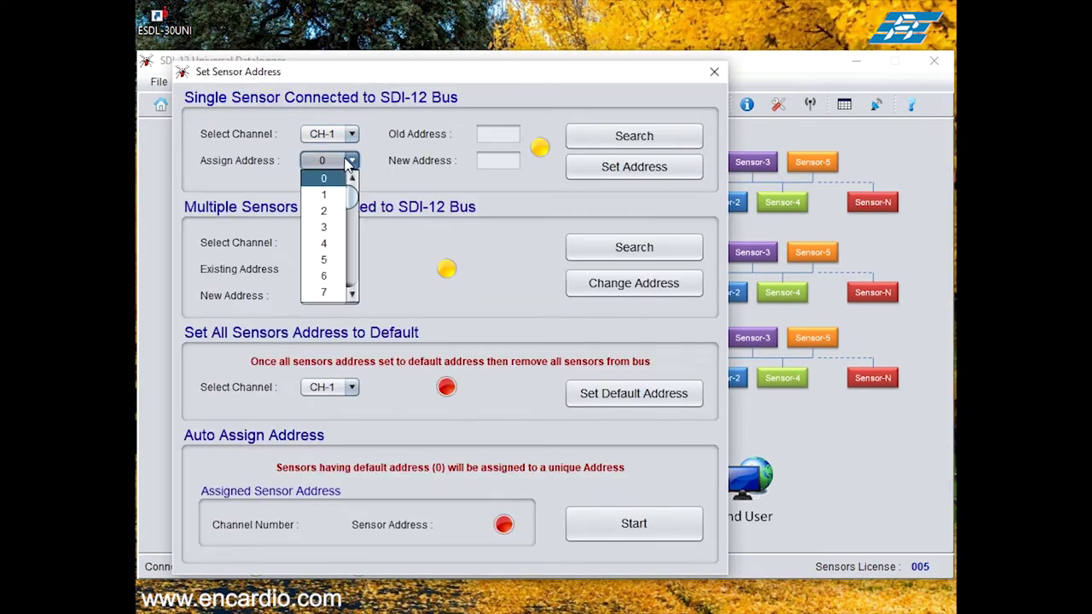
pyautogui.click(332, 227)
pyautogui.click(629, 173)
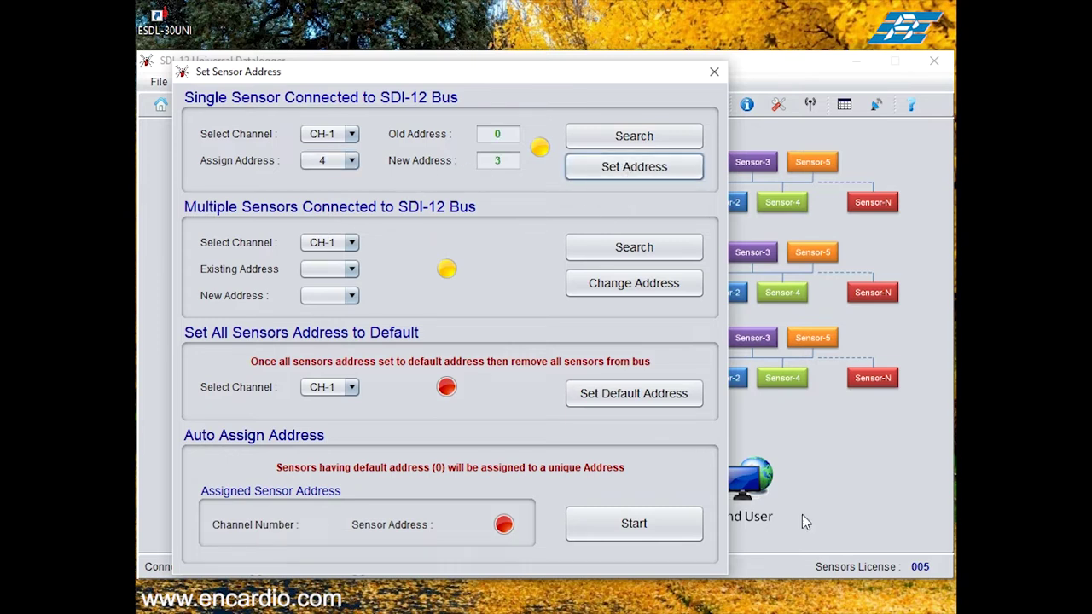
pyautogui.click(715, 71)
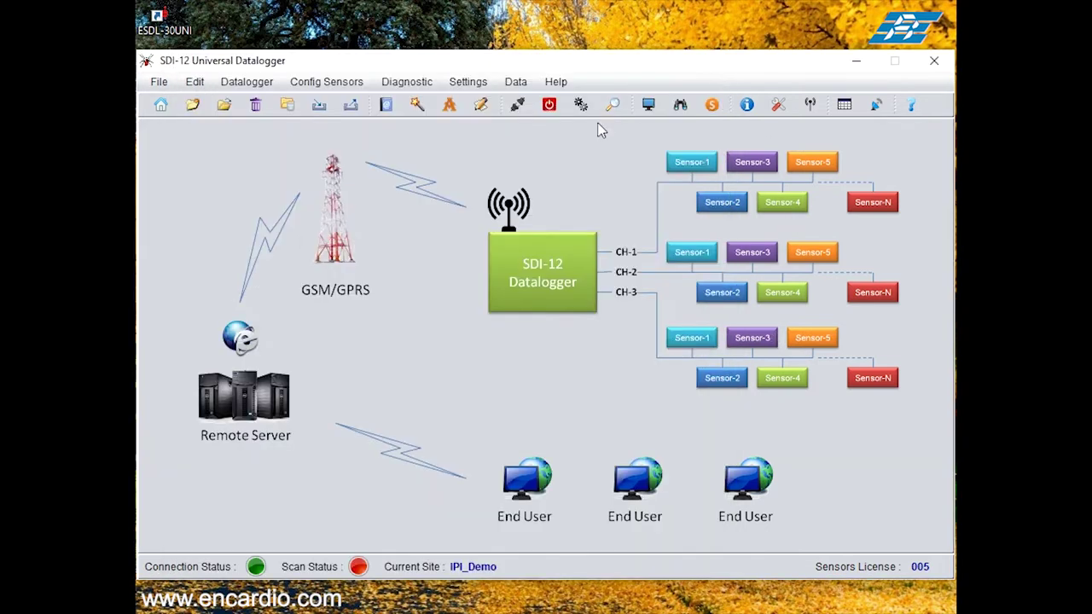
# Step: Search Channel 1 again for sensors, excluding Channels 2 and 3
pyautogui.click(410, 83)
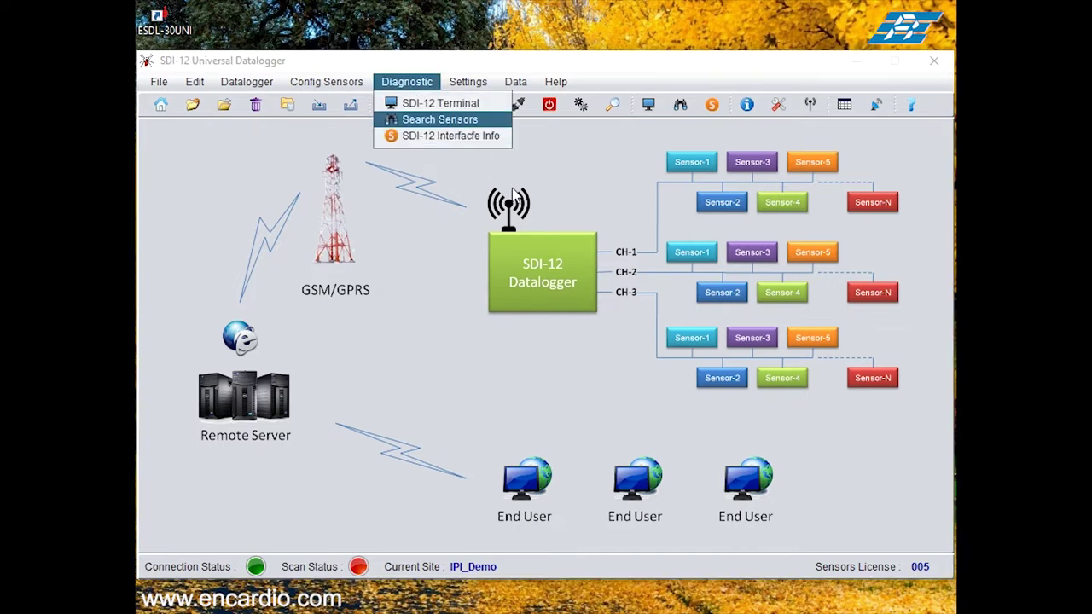
pyautogui.click(448, 120)
pyautogui.click(370, 504)
pyautogui.click(471, 505)
pyautogui.click(658, 512)
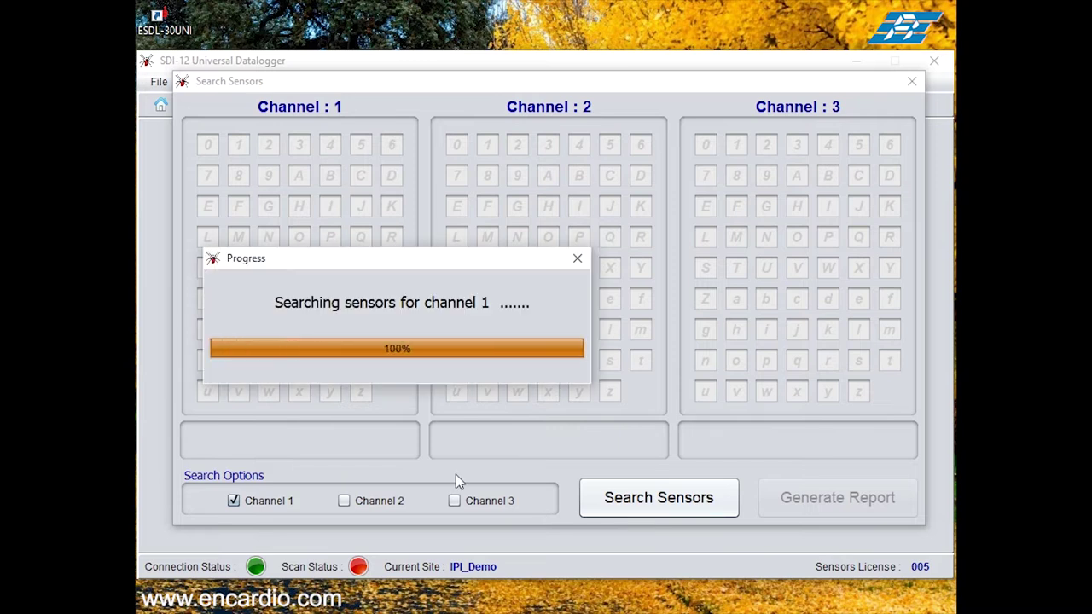
pyautogui.click(911, 82)
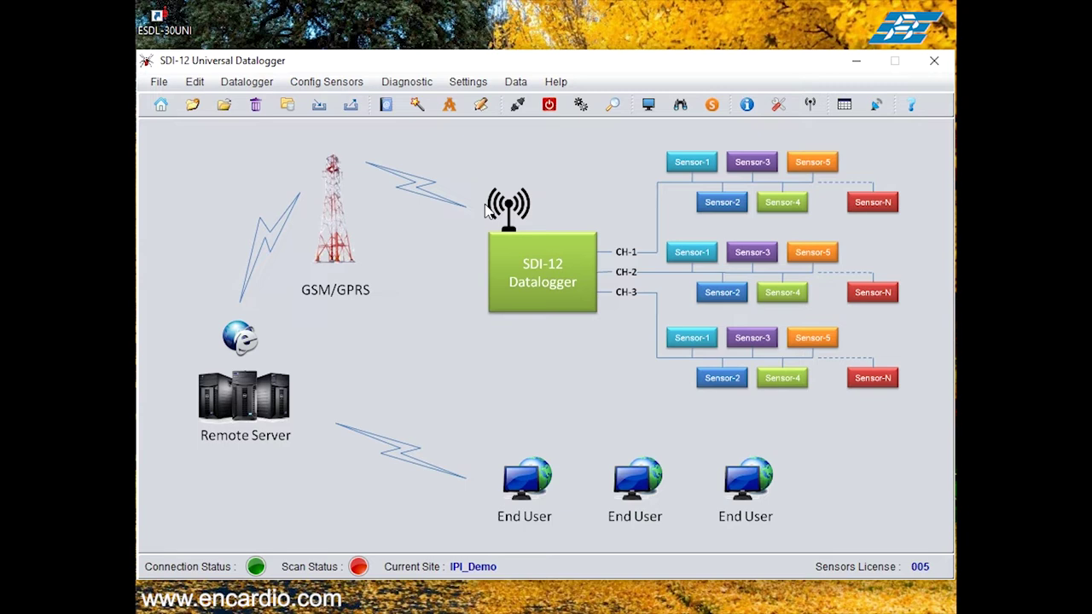
# Step: Reopen the IPI_Demo site from the saved sites list
pyautogui.click(160, 82)
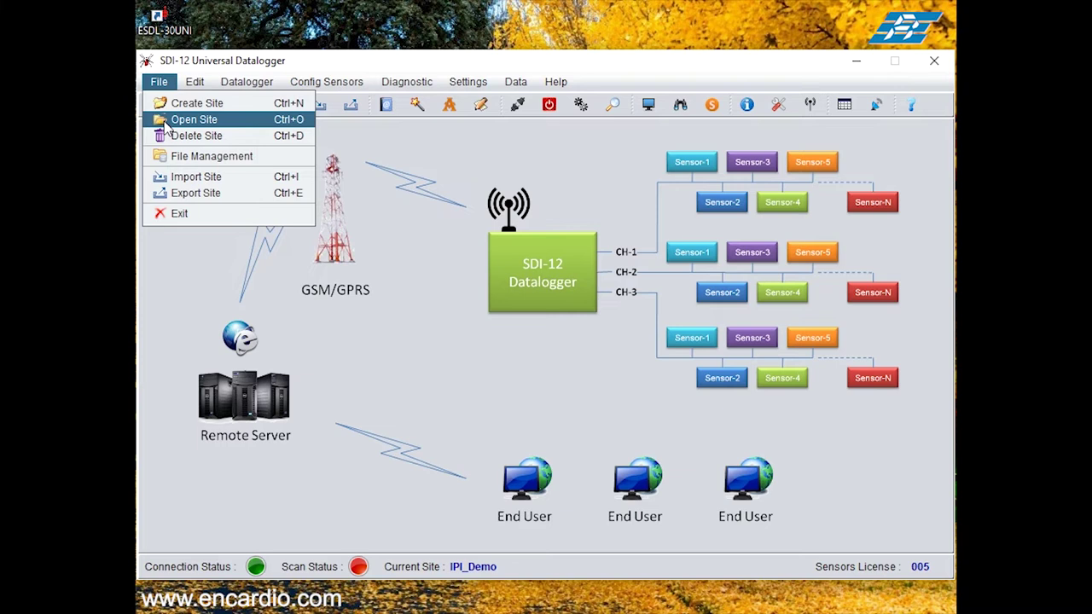
pyautogui.click(194, 119)
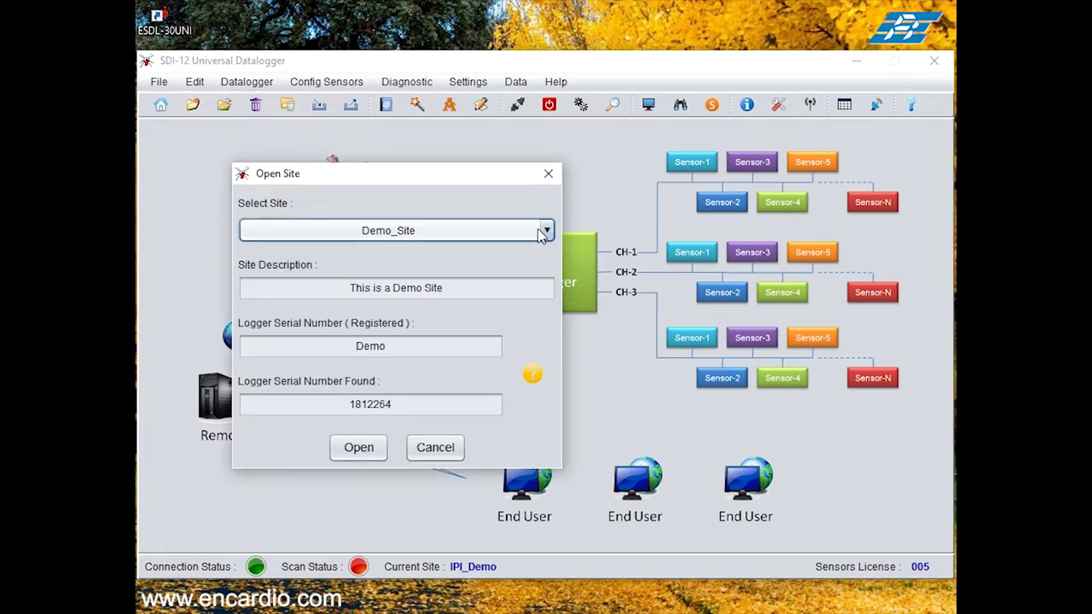
pyautogui.click(543, 231)
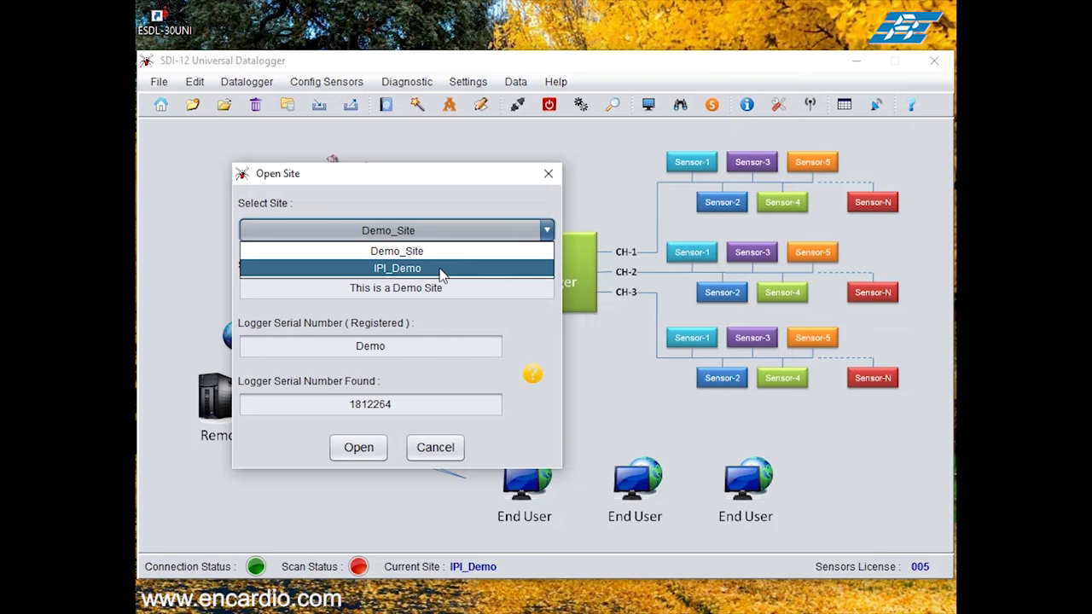
pyautogui.click(436, 269)
pyautogui.click(359, 448)
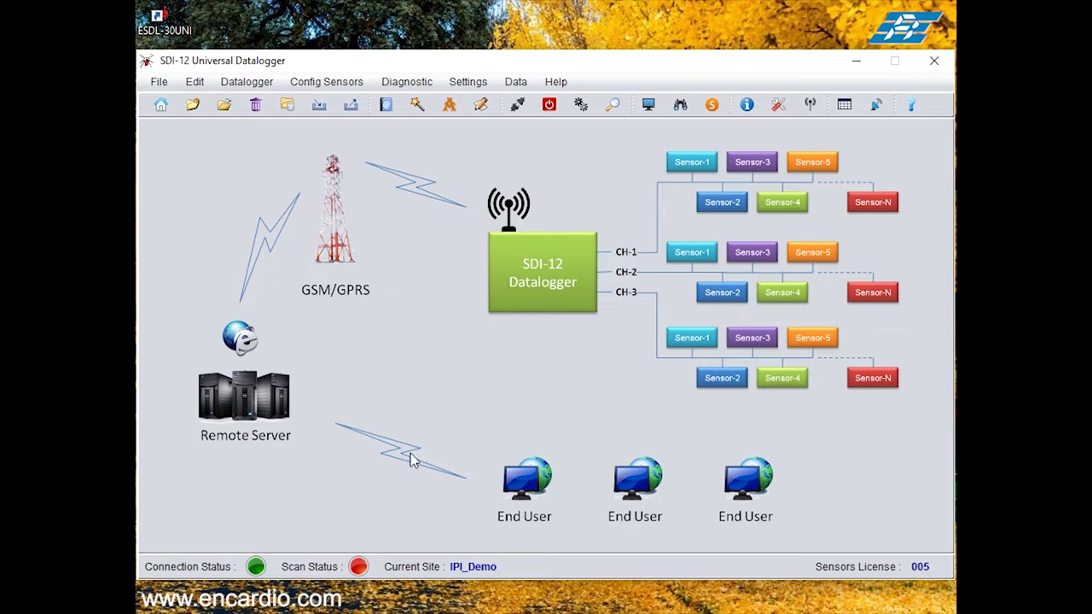
pyautogui.click(195, 82)
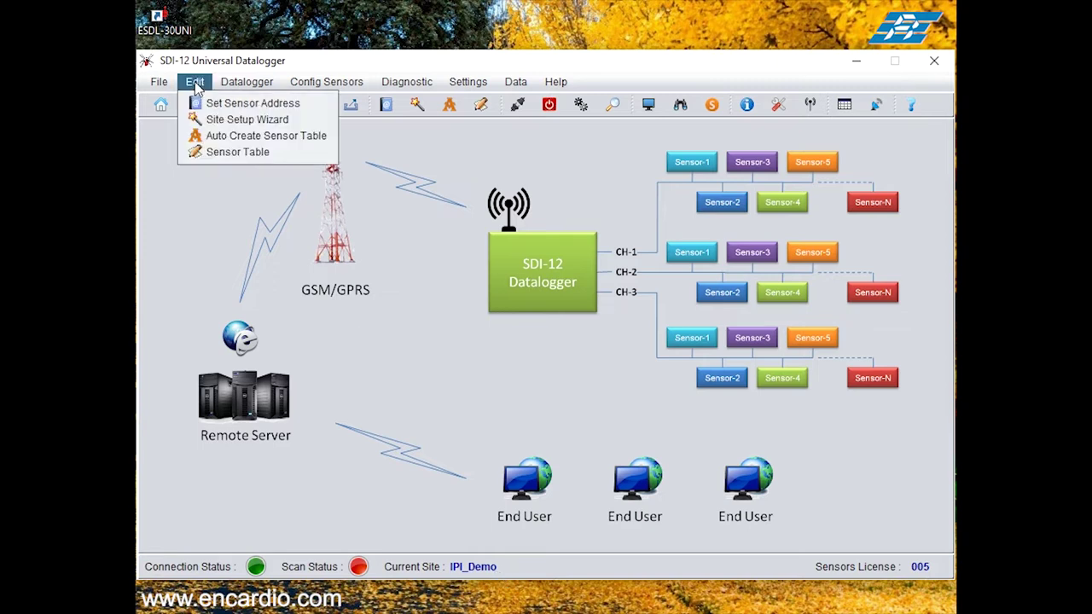
# Step: Auto-generate and upload the sensor table, saving its PDF report to the Desktop
pyautogui.click(211, 142)
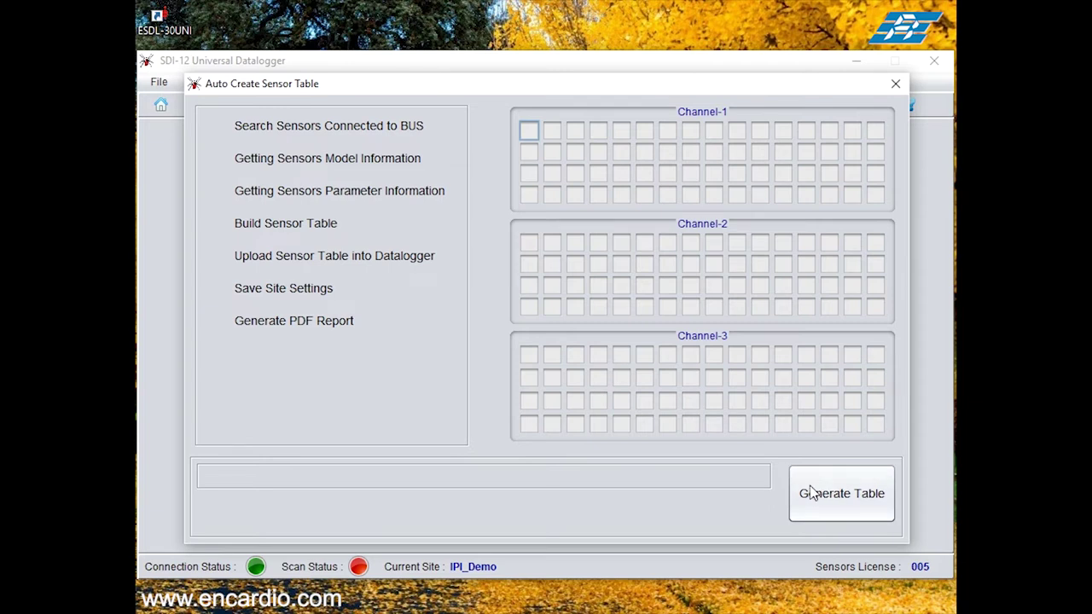
pyautogui.click(853, 498)
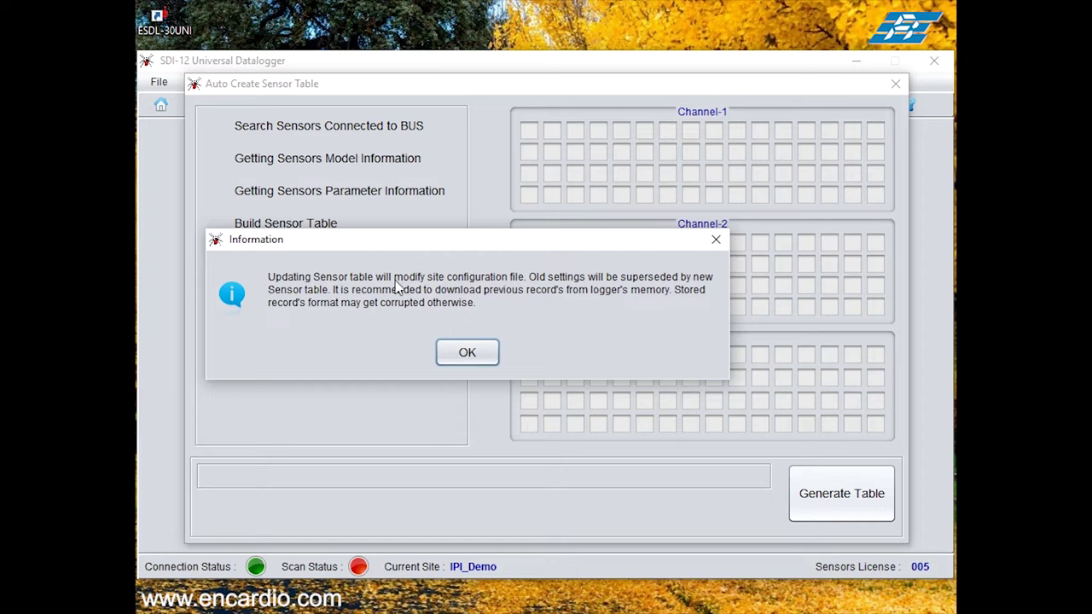
pyautogui.click(468, 354)
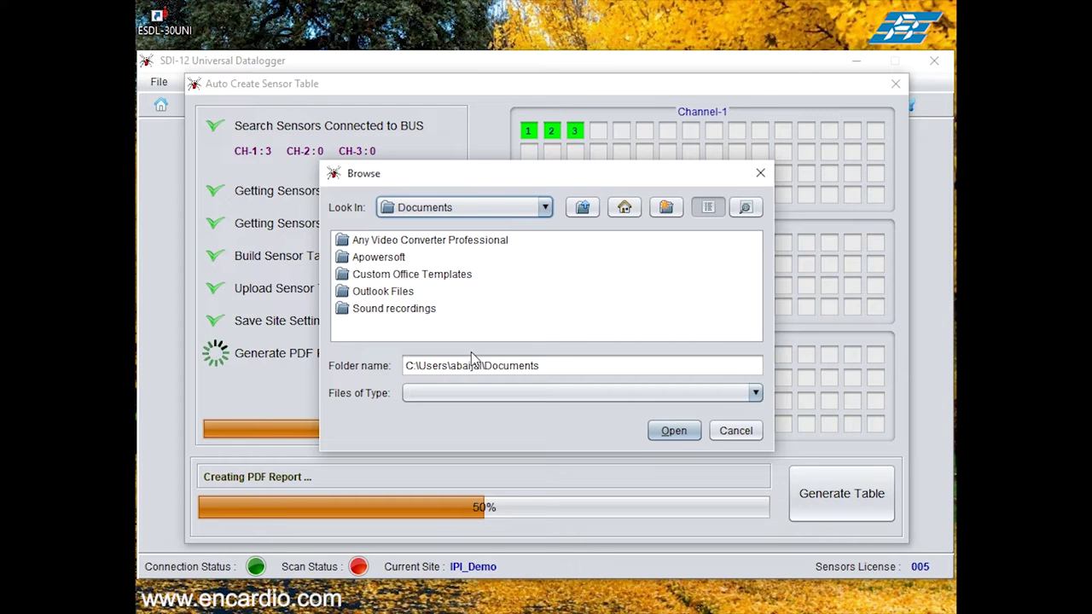
pyautogui.click(627, 210)
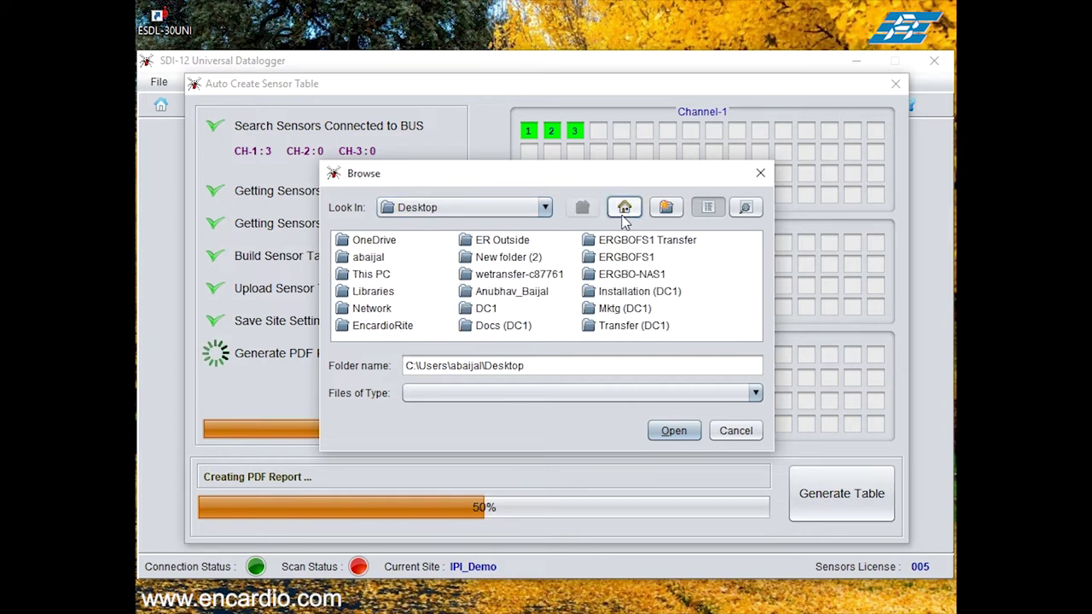
pyautogui.click(677, 435)
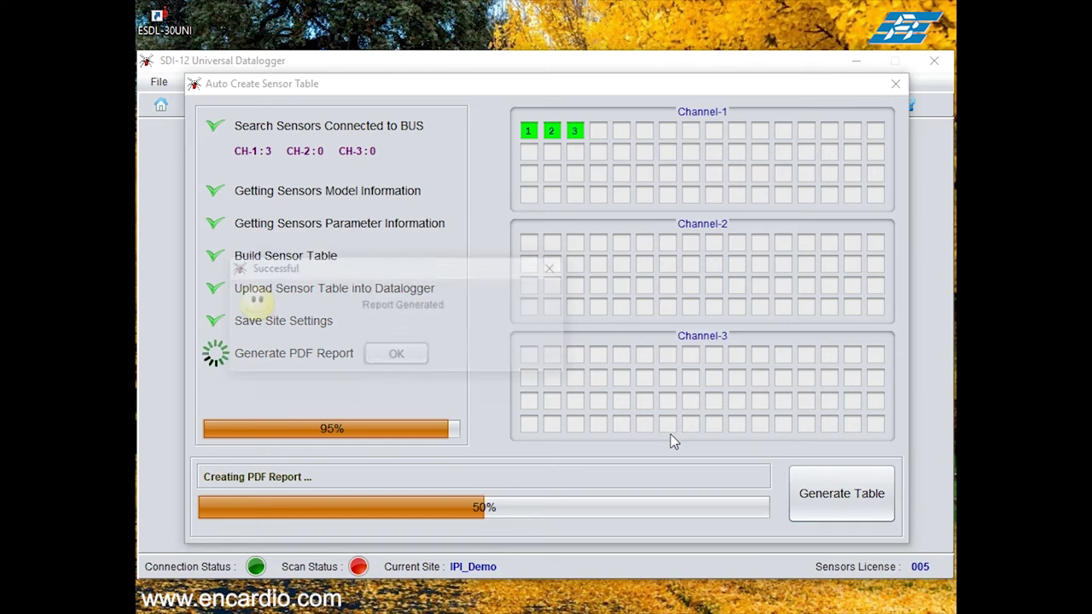
# Step: Acknowledge the finished report and close the sensor table PDF in Acrobat
pyautogui.click(397, 356)
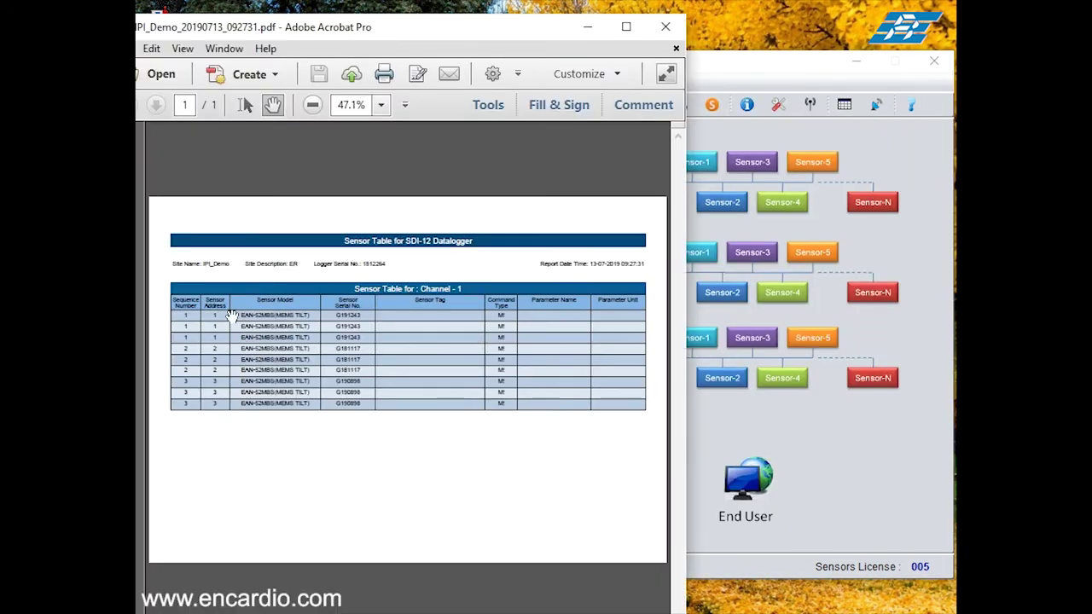
pyautogui.click(665, 27)
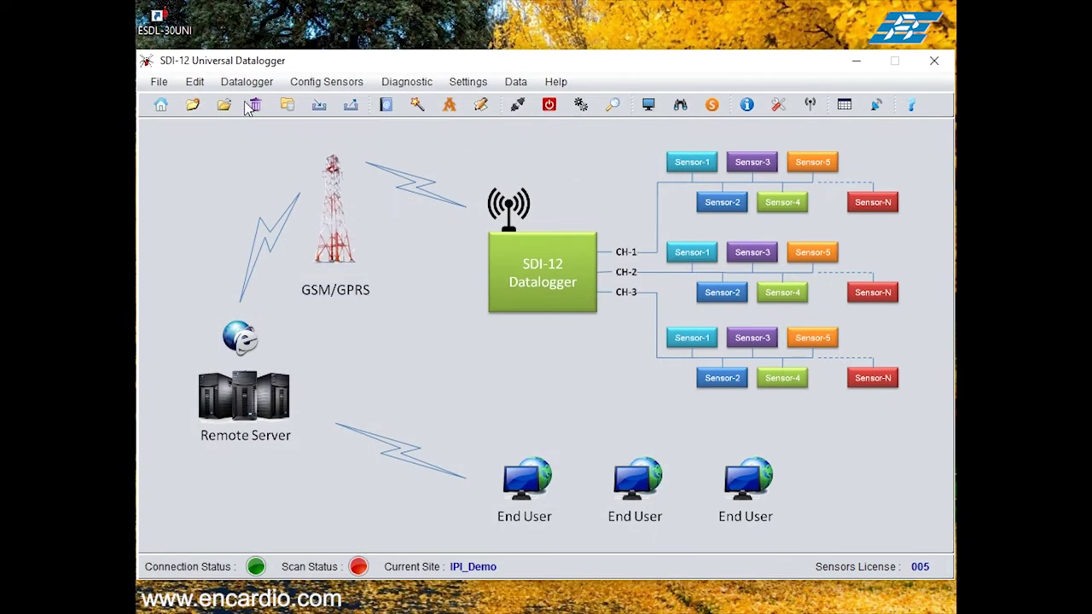
pyautogui.click(194, 82)
# Step: Open the Channel-1 sensor table and tag sensor 1 as IPI_10_20_
pyautogui.click(226, 152)
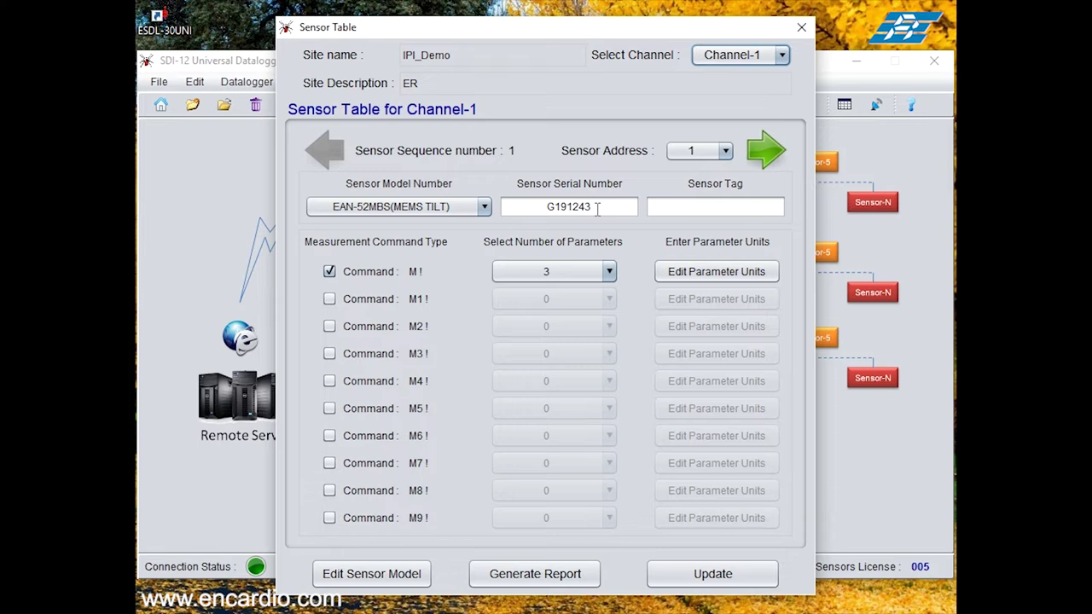
pyautogui.click(696, 208)
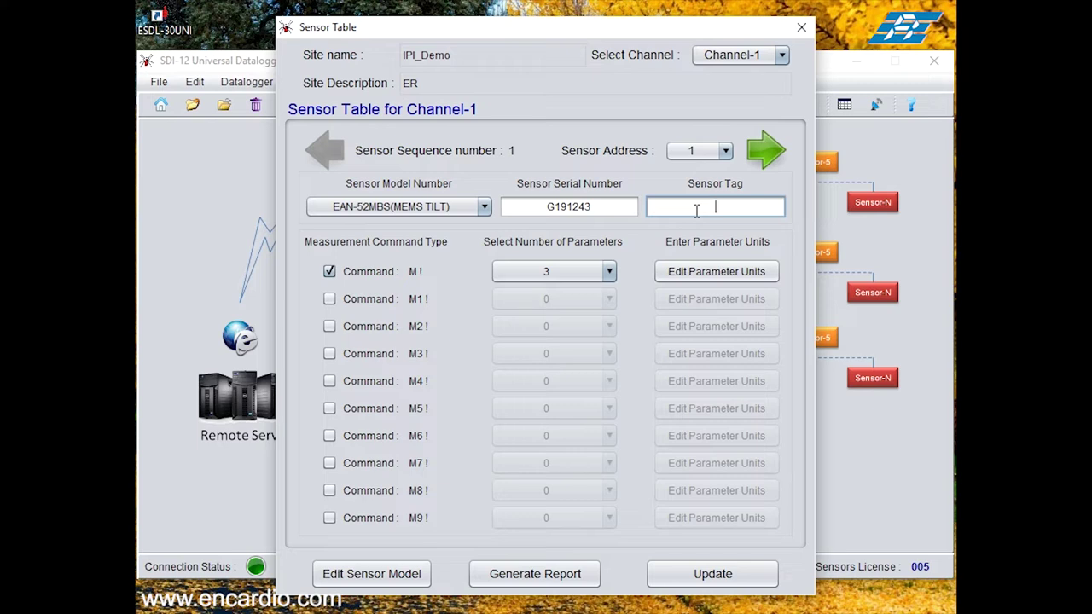
pyautogui.write('IPI_10_20_1')
# Step: Set sensor 1's parameters 1 and 2 to Axis-A Tilt and Axis-B Tilt, both in deg
pyautogui.click(692, 282)
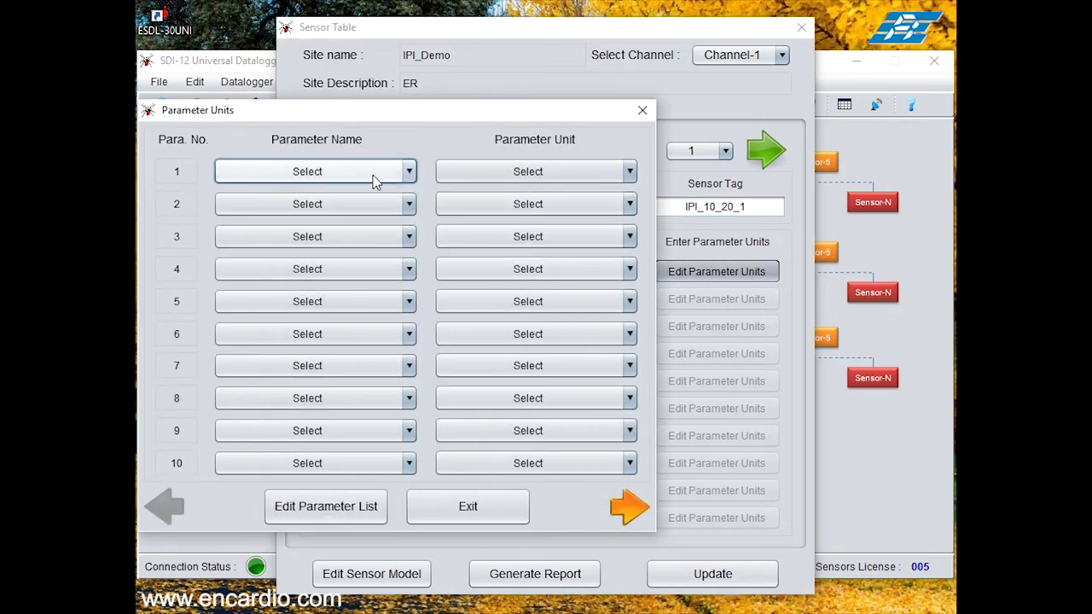
pyautogui.click(341, 175)
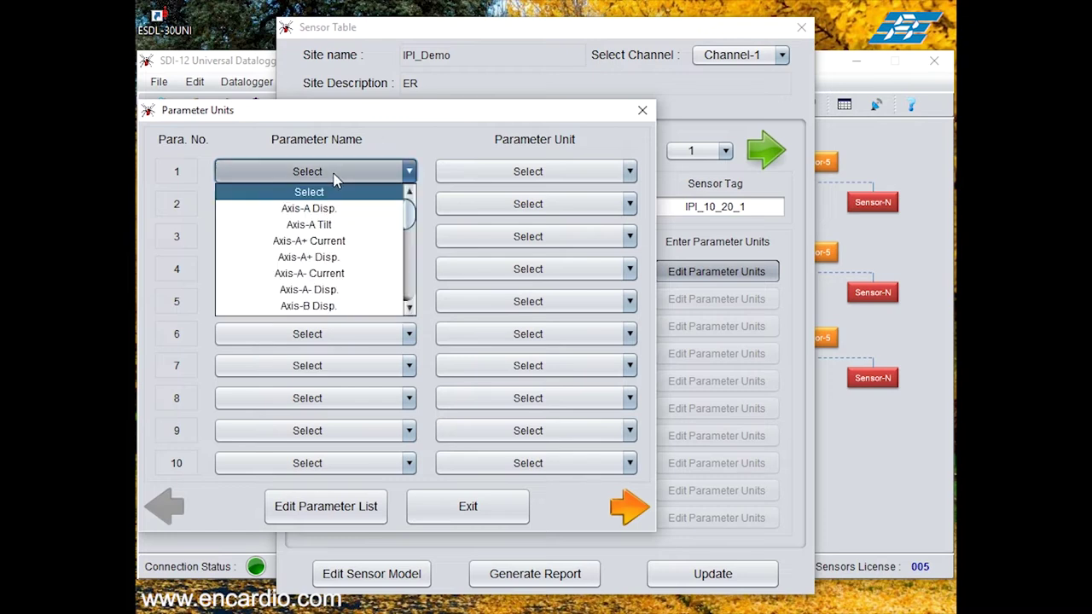
pyautogui.click(332, 226)
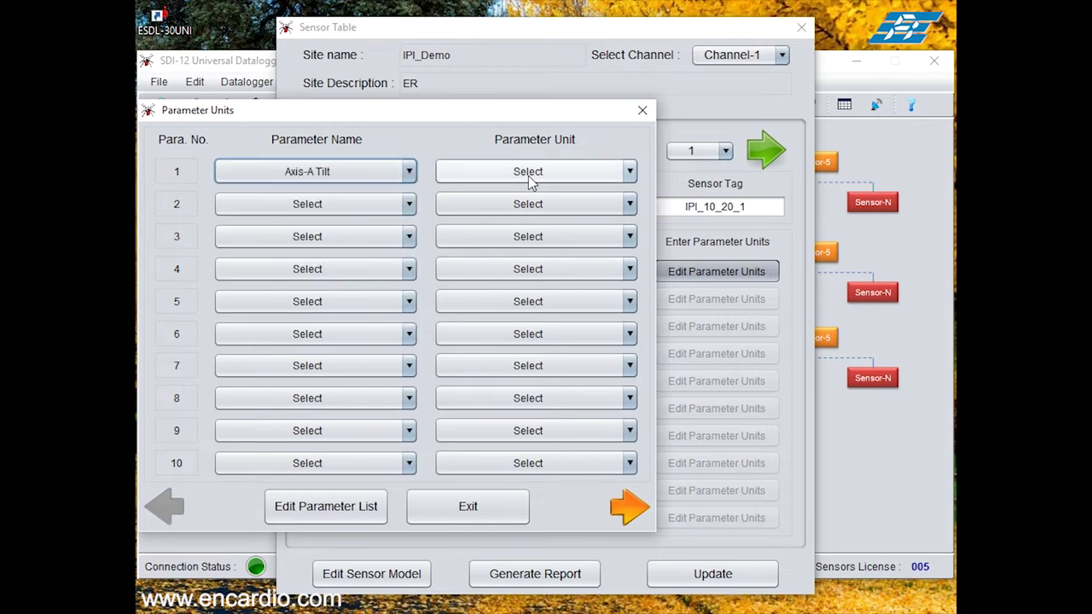
pyautogui.click(531, 173)
pyautogui.click(531, 206)
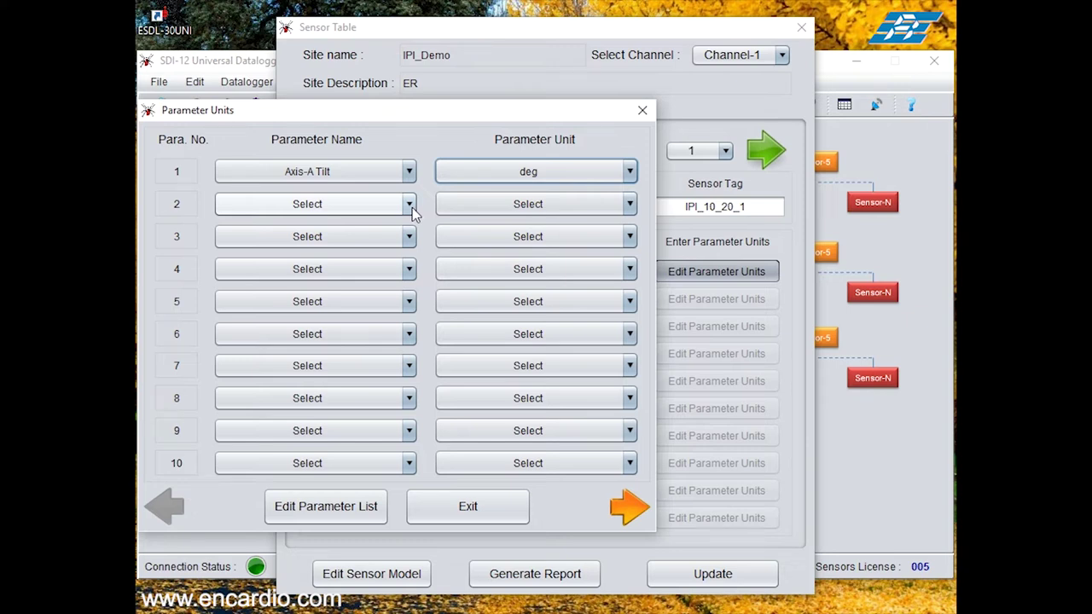
pyautogui.click(412, 207)
pyautogui.scroll(-1, 367, 281)
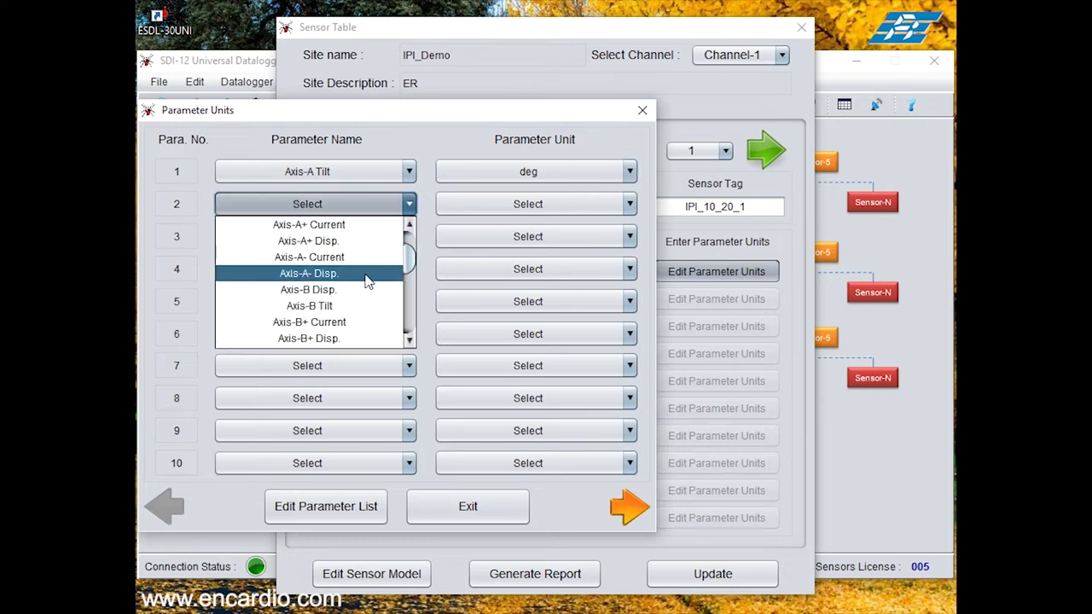
pyautogui.click(333, 305)
pyautogui.click(545, 208)
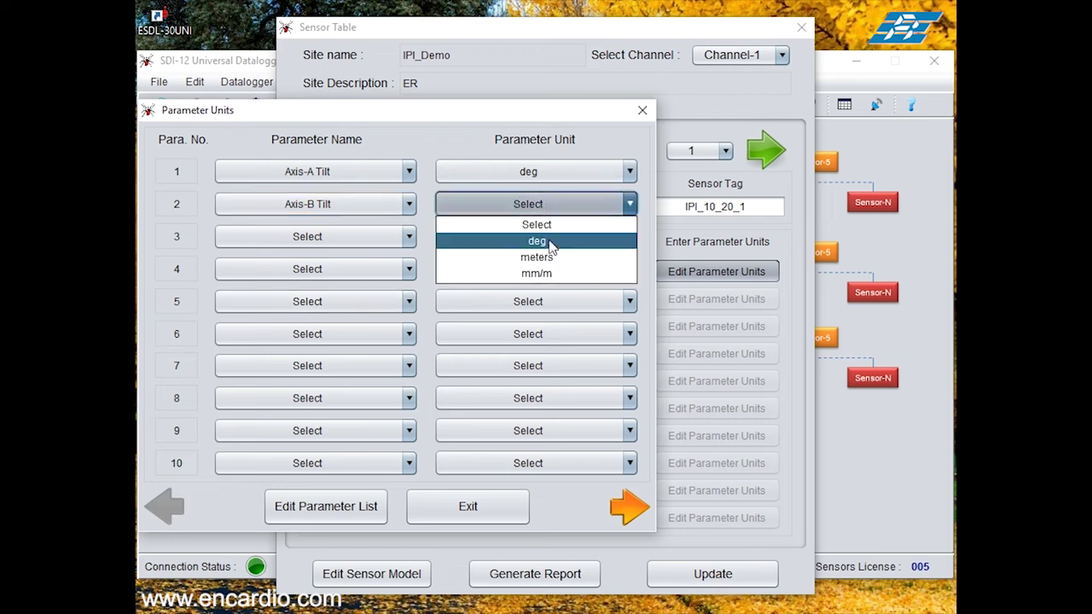
pyautogui.click(551, 249)
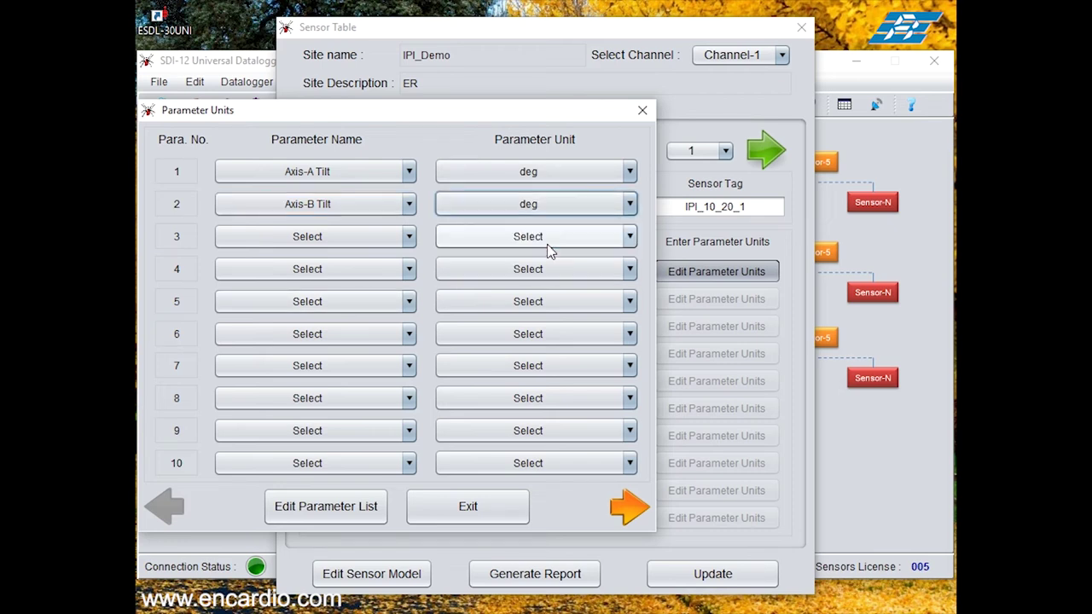
# Step: Set sensor 1's third parameter to Temperature in deg C, then exit to the next sensor
pyautogui.click(368, 237)
pyautogui.scroll(-1, 350, 266)
pyautogui.scroll(-2, 350, 266)
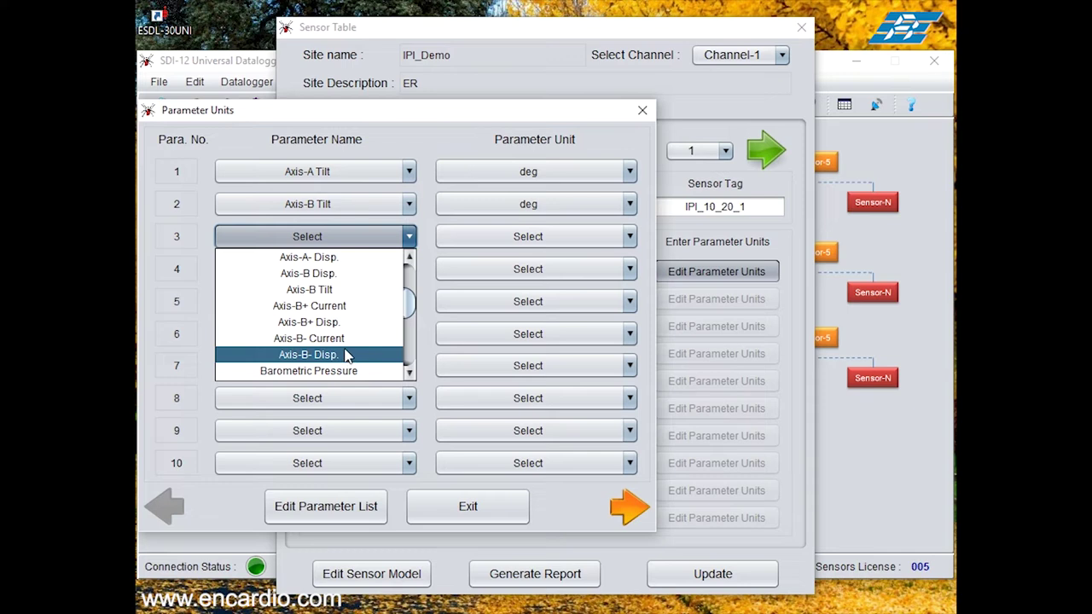
pyautogui.scroll(-2, 338, 340)
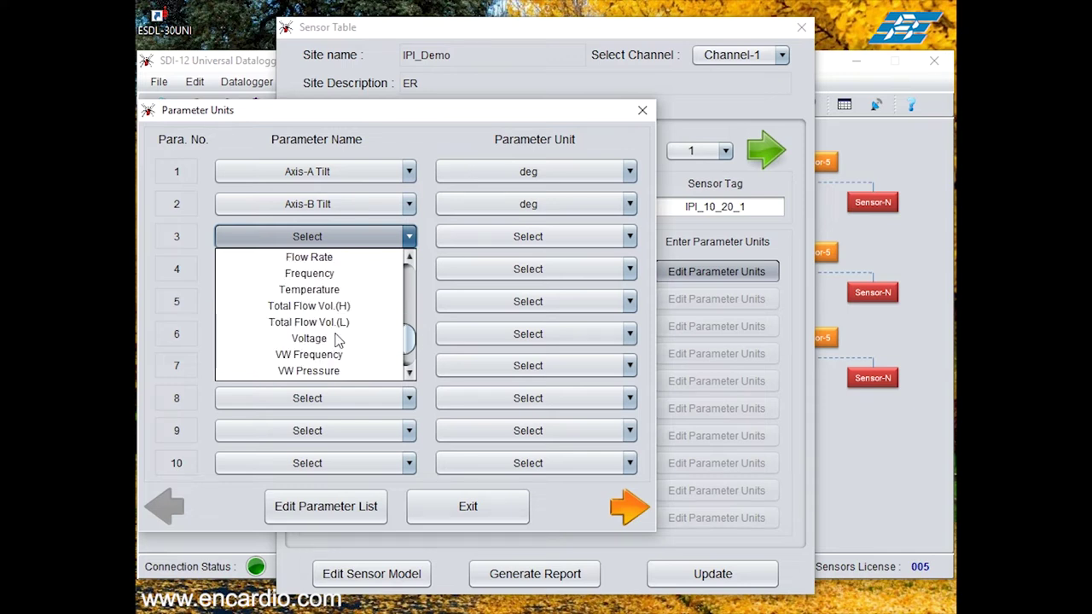
pyautogui.click(504, 246)
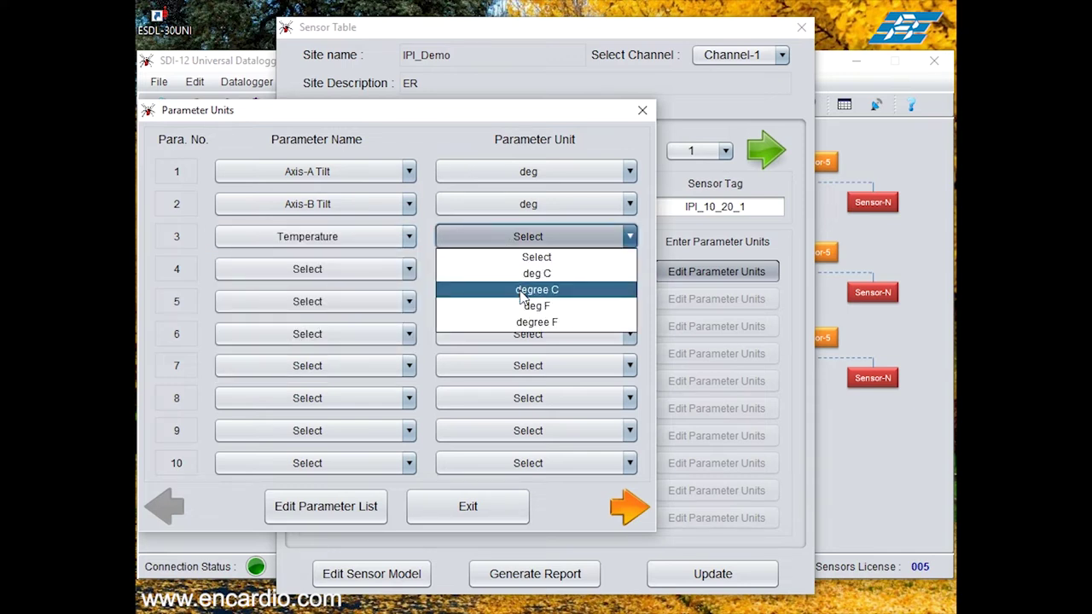
pyautogui.click(521, 273)
pyautogui.click(450, 510)
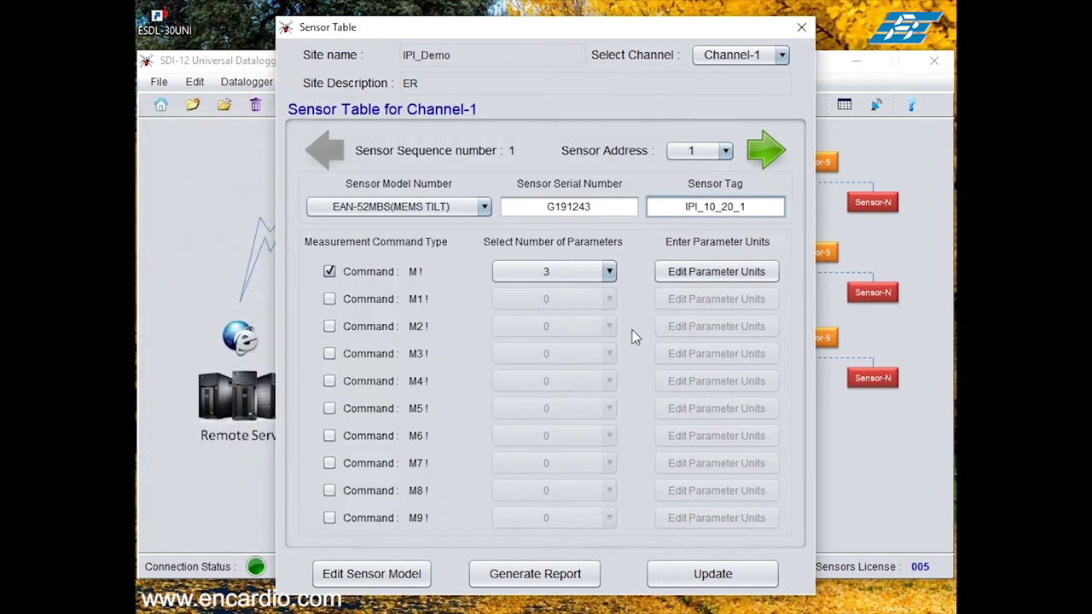
pyautogui.click(767, 152)
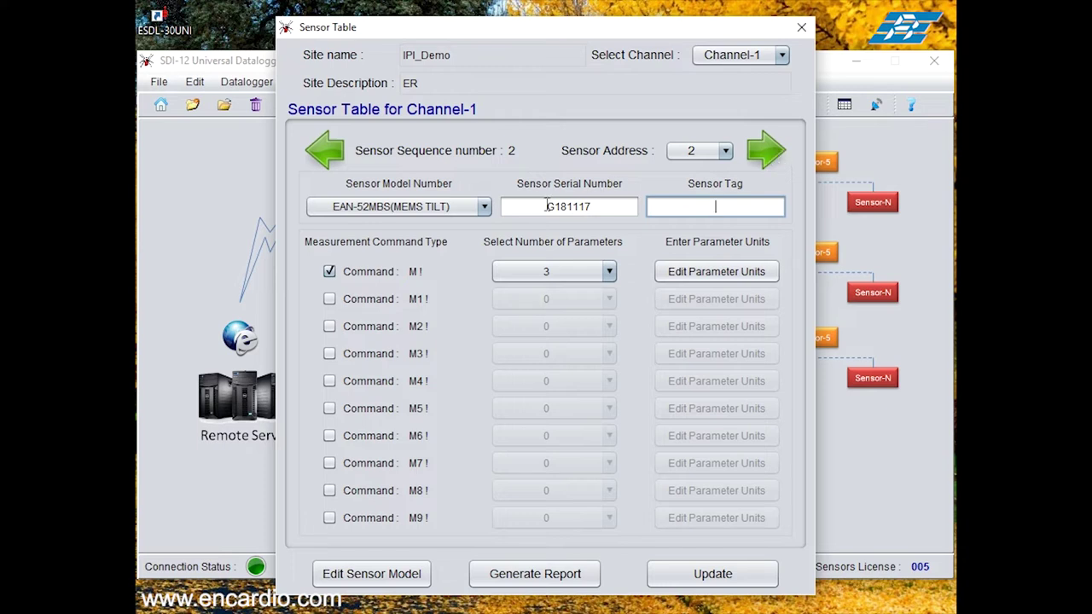
# Step: Tag sensor 2 as IPI_10_18_2 and set its parameter 1 to Axis-A Tilt in deg
pyautogui.click(683, 207)
pyautogui.write('IPI_10_18_2')
pyautogui.click(690, 275)
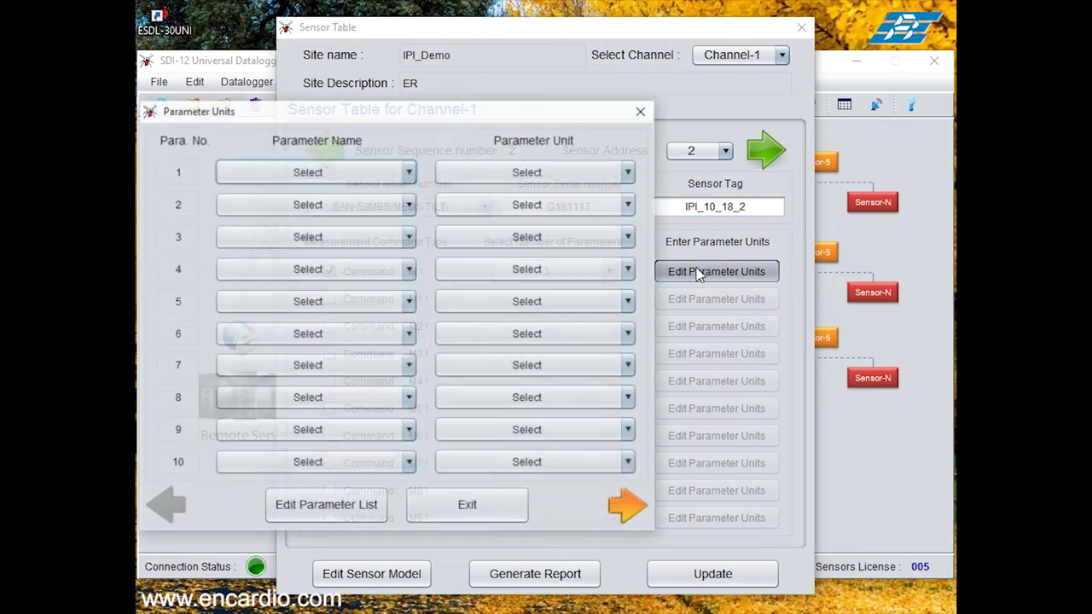
pyautogui.click(411, 173)
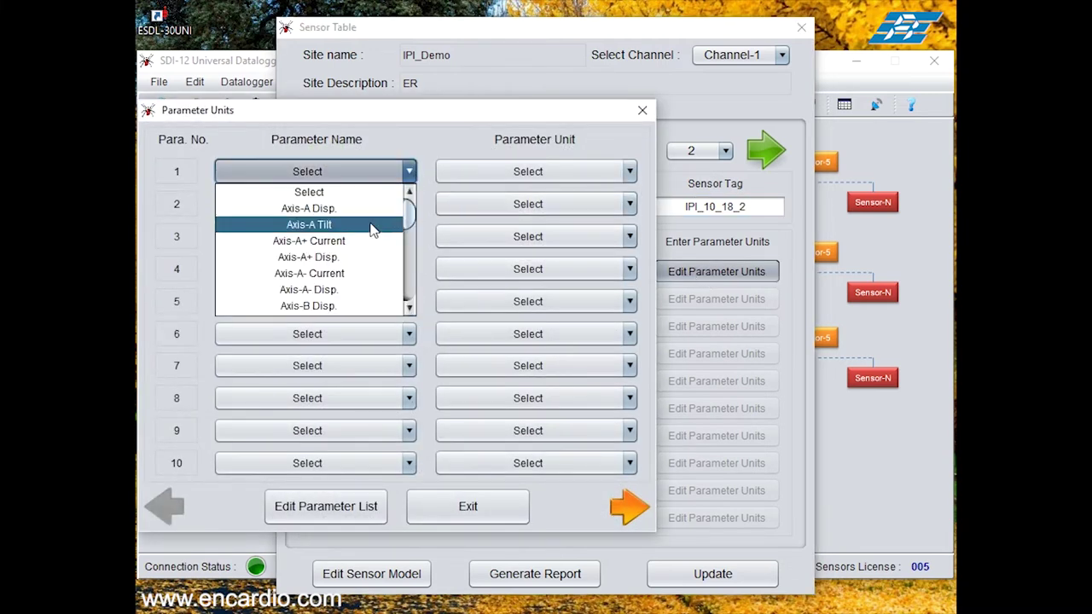
pyautogui.click(309, 224)
pyautogui.click(507, 172)
pyautogui.click(510, 206)
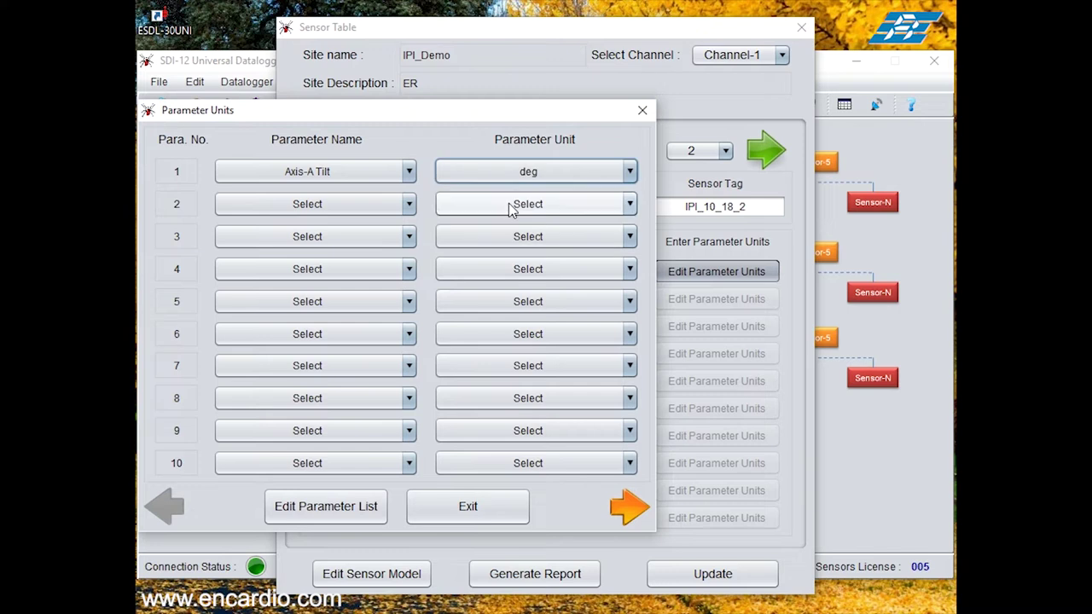
# Step: Set sensor 2's parameters 2 and 3 to Axis-B Tilt in deg and Temperature in deg C
pyautogui.click(415, 205)
pyautogui.scroll(-1, 348, 317)
pyautogui.click(340, 307)
pyautogui.click(512, 205)
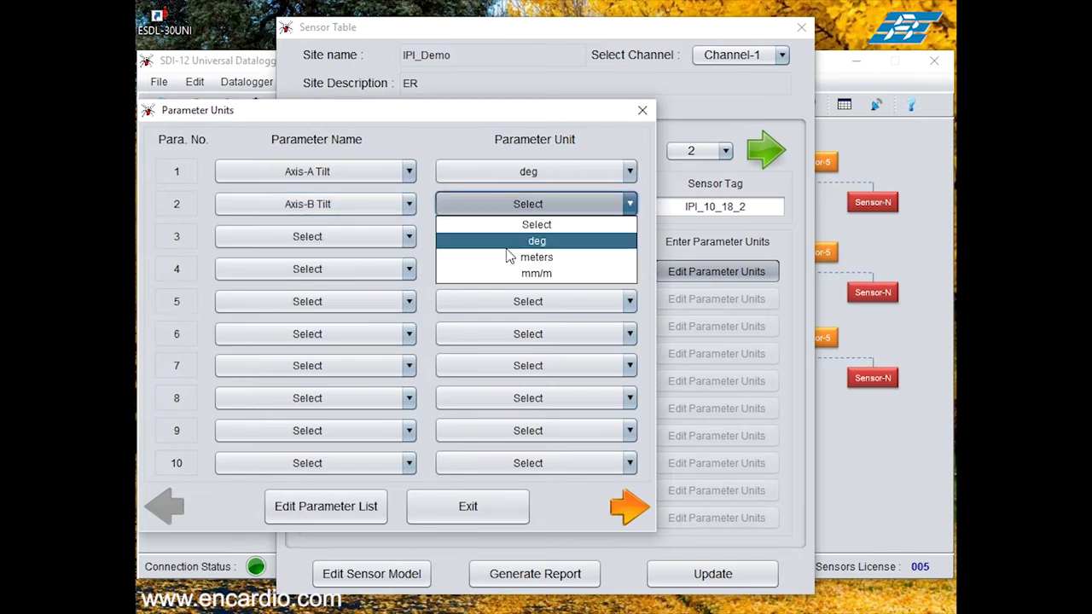
pyautogui.click(509, 245)
pyautogui.scroll(-10, 339, 244)
pyautogui.click(339, 242)
pyautogui.click(334, 334)
pyautogui.click(512, 240)
pyautogui.click(500, 272)
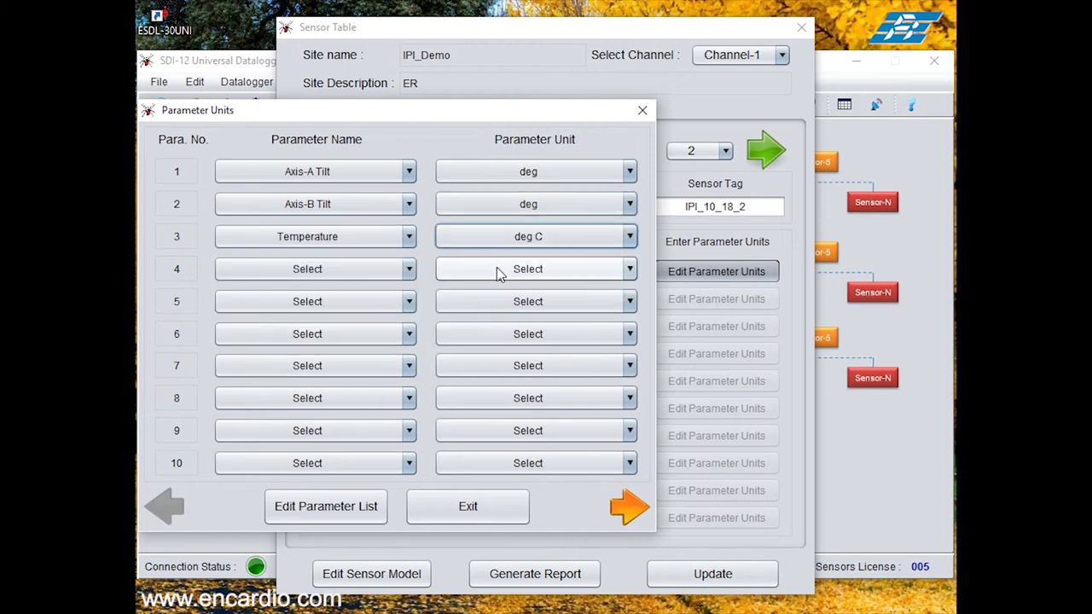
pyautogui.click(479, 509)
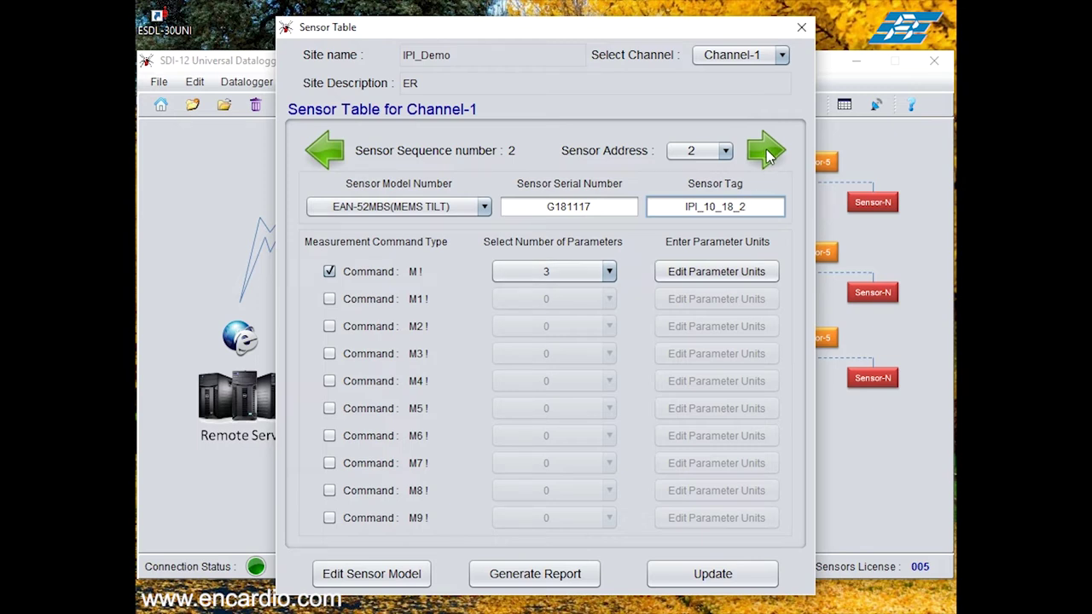
pyautogui.click(768, 154)
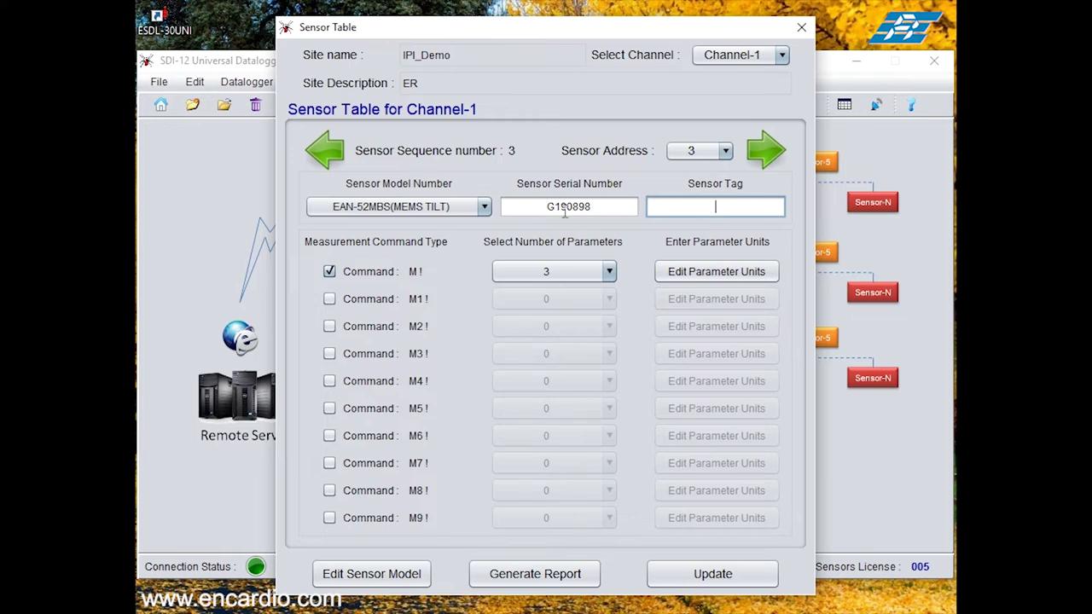
# Step: Tag sensor 3 as IPI_10_16_3, set parameters 2–3 to Axis-B Tilt and Temperature, and update the table
pyautogui.write('_10_16_3')
pyautogui.click(715, 273)
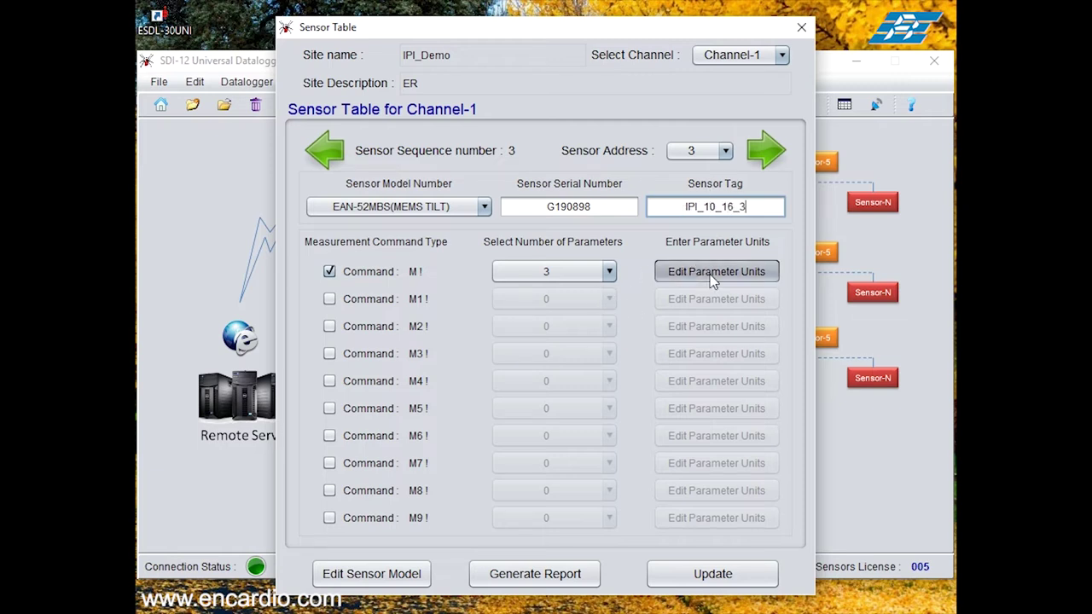
pyautogui.click(376, 205)
pyautogui.click(375, 305)
pyautogui.click(392, 236)
pyautogui.click(312, 336)
pyautogui.click(503, 506)
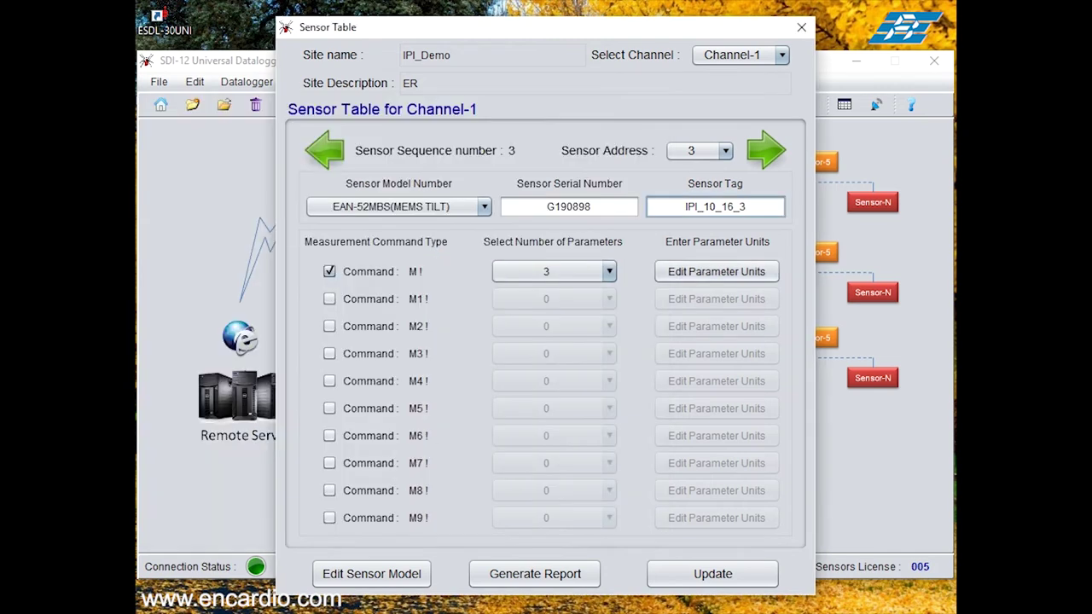
pyautogui.click(728, 584)
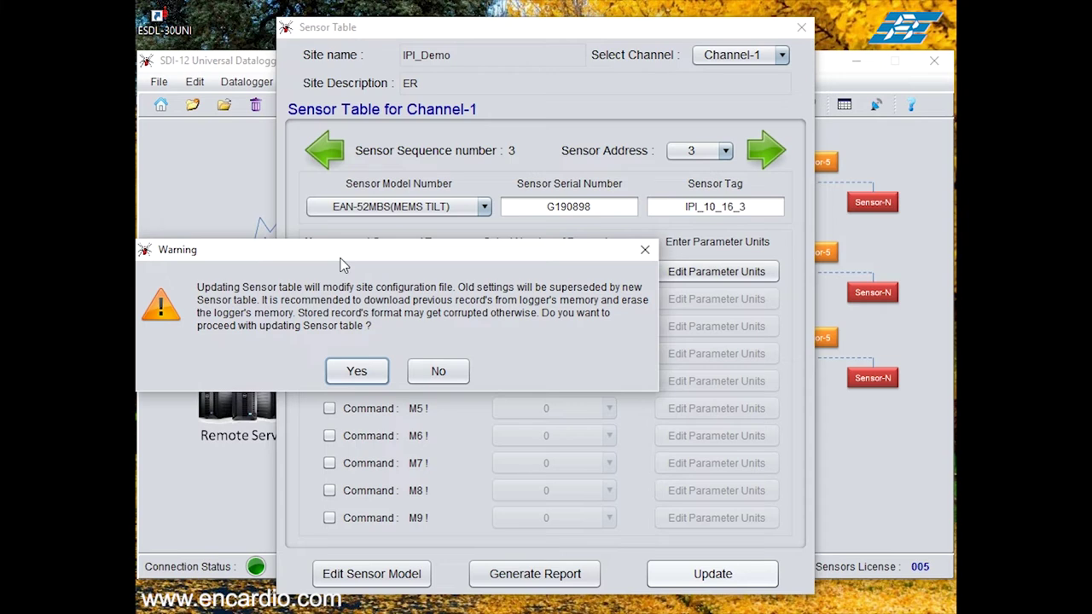
# Step: Confirm writing the sensor table to the logger and erasing its memory, acknowledging both messages
pyautogui.moveTo(339, 262); pyautogui.dragTo(372, 255)
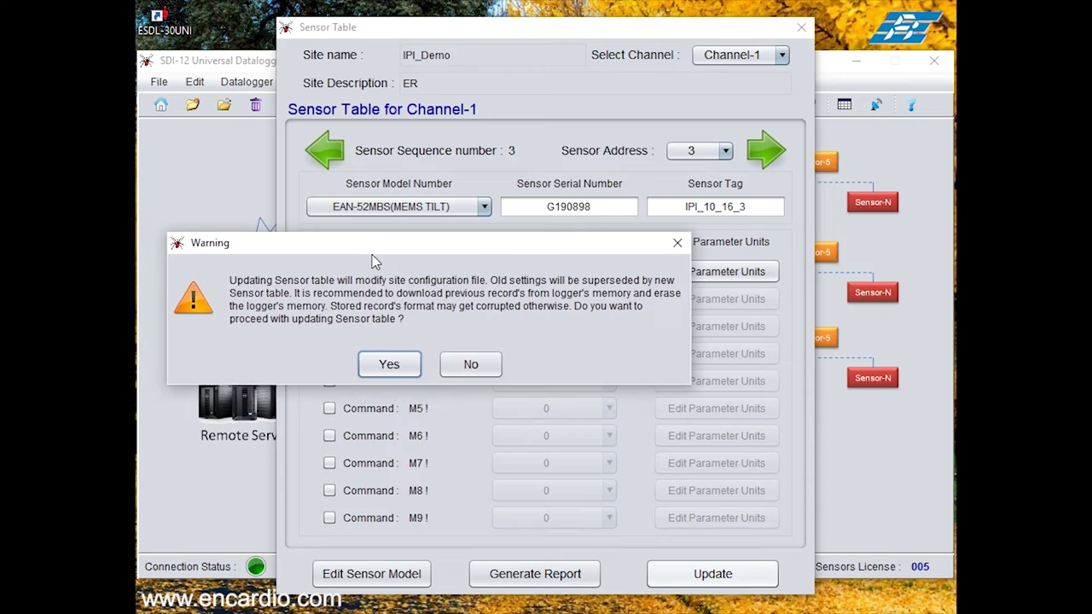
pyautogui.click(373, 369)
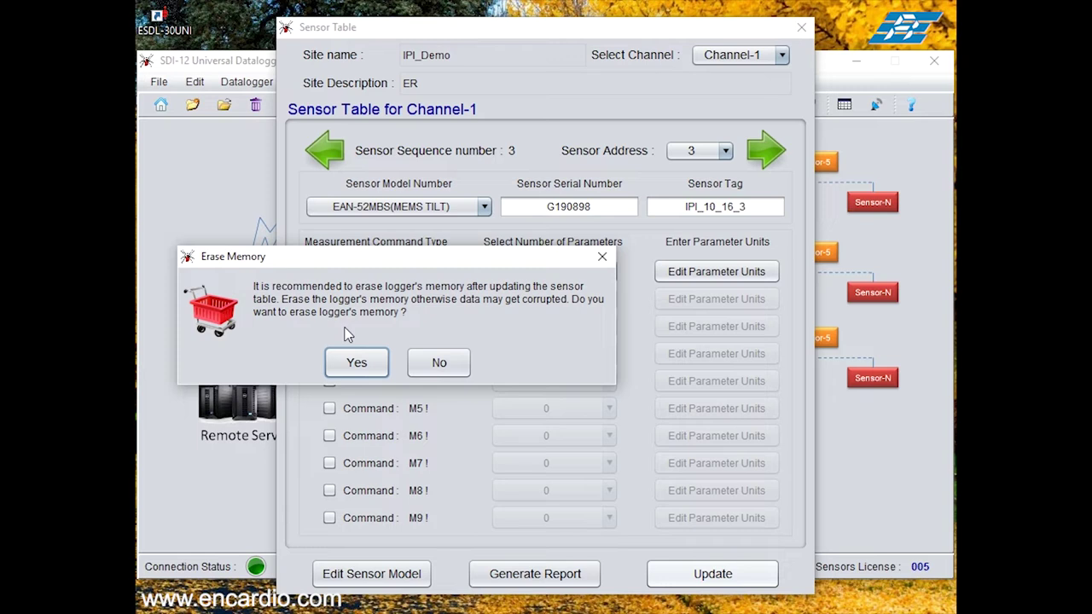
pyautogui.click(355, 361)
pyautogui.click(413, 363)
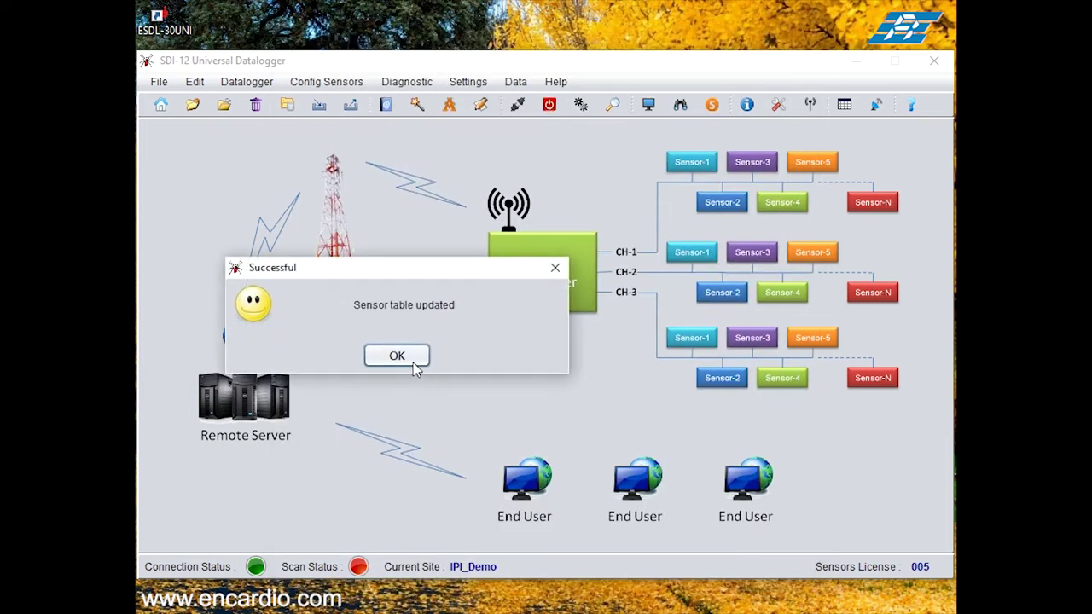
pyautogui.click(413, 363)
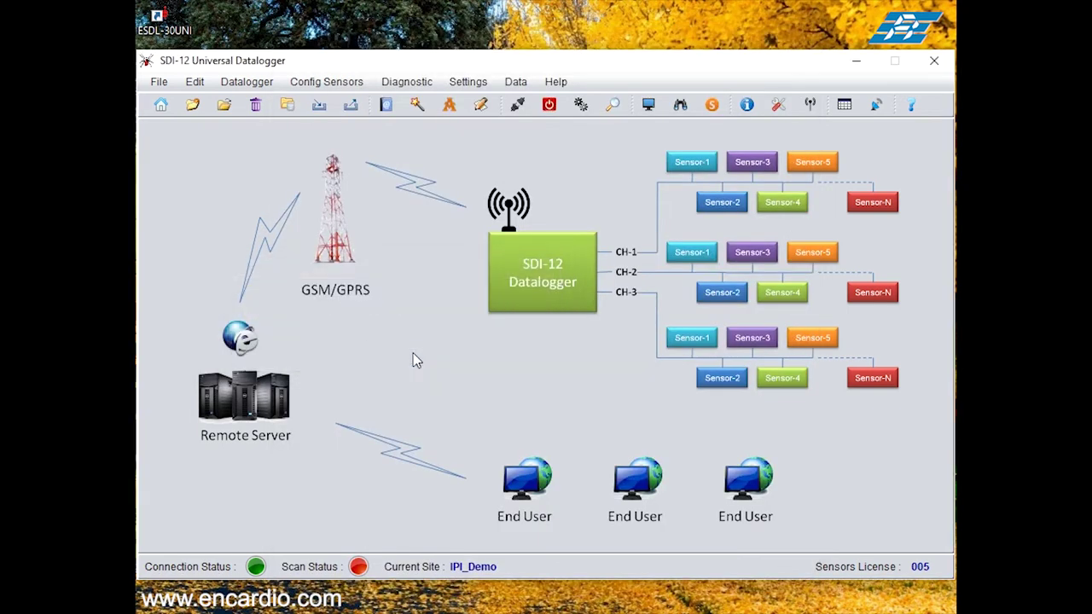
pyautogui.click(196, 82)
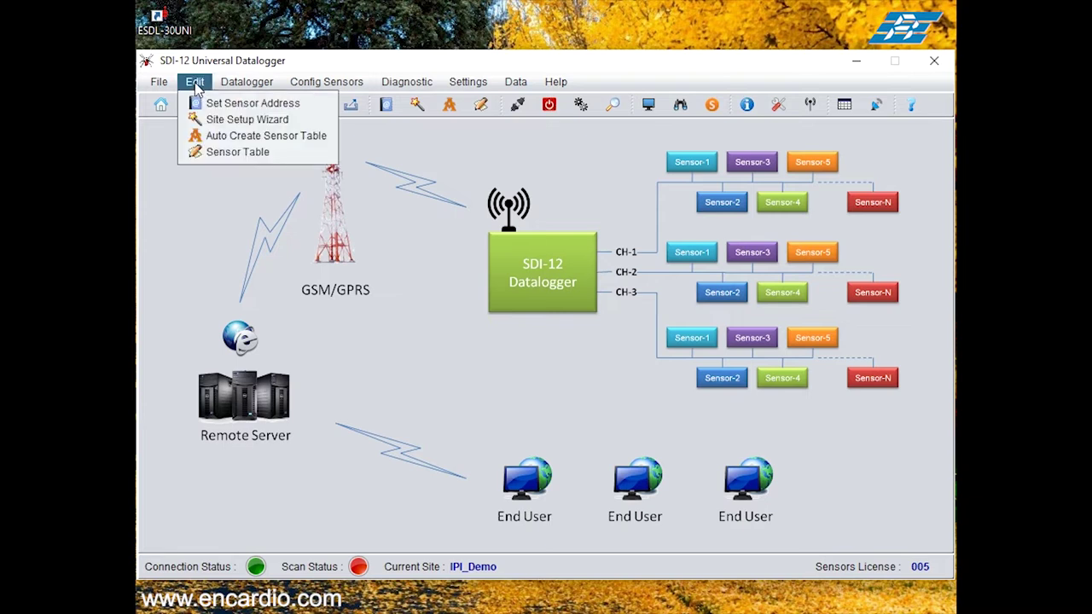
# Step: Generate a PDF report of the sensor table and save it to the Desktop
pyautogui.click(216, 154)
pyautogui.moveTo(325, 41); pyautogui.dragTo(420, 39)
pyautogui.click(506, 589)
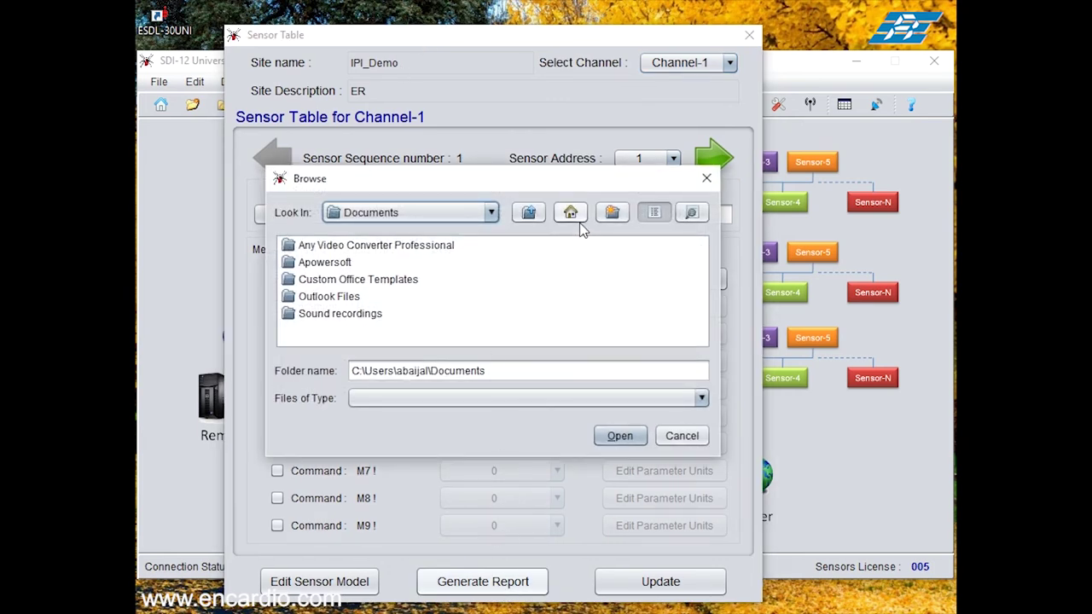
pyautogui.click(580, 219)
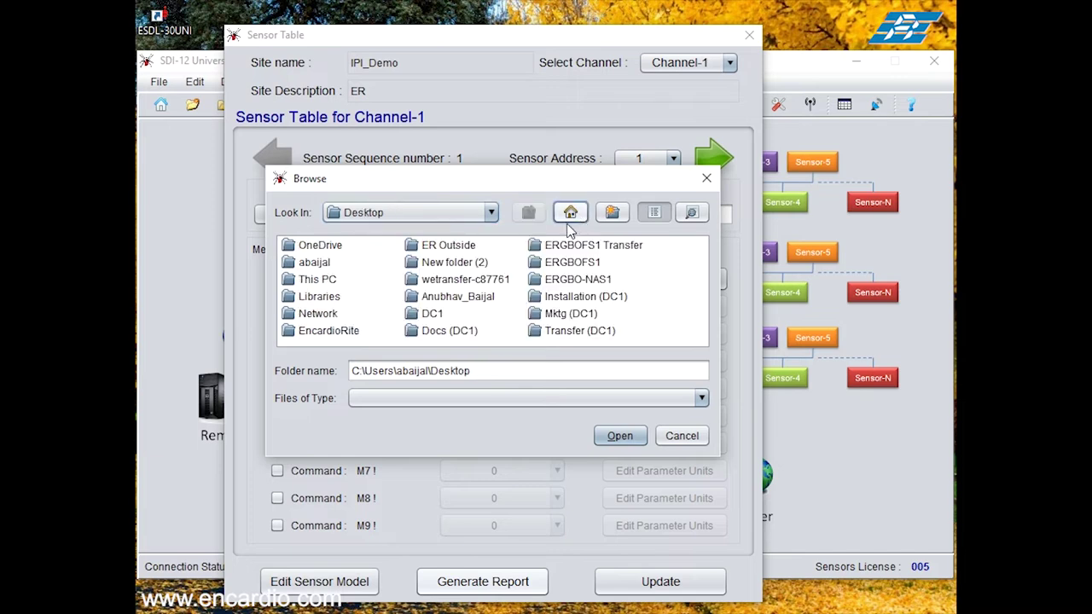
pyautogui.click(616, 437)
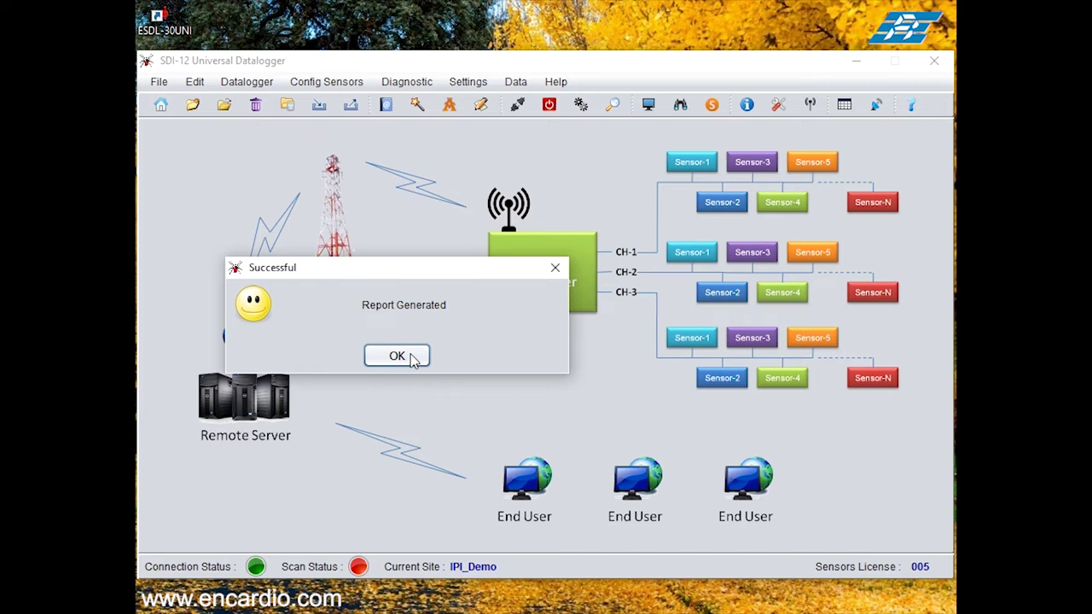
pyautogui.click(397, 356)
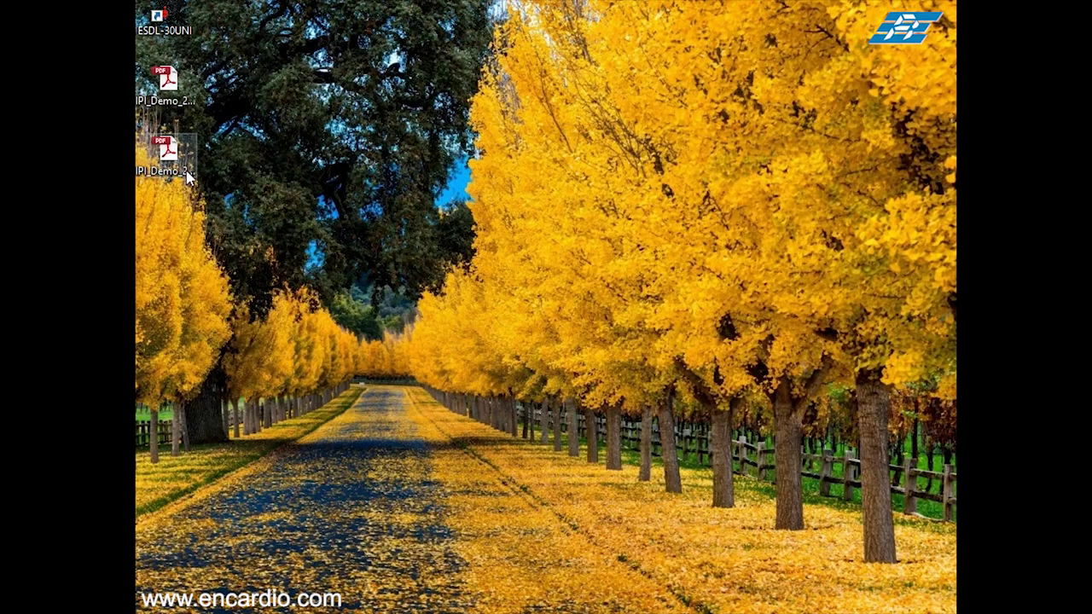
# Step: View the IPI_Demo PDF report in Acrobat, panning to the Sequence Number columns, then close it
pyautogui.doubleClick(189, 175)
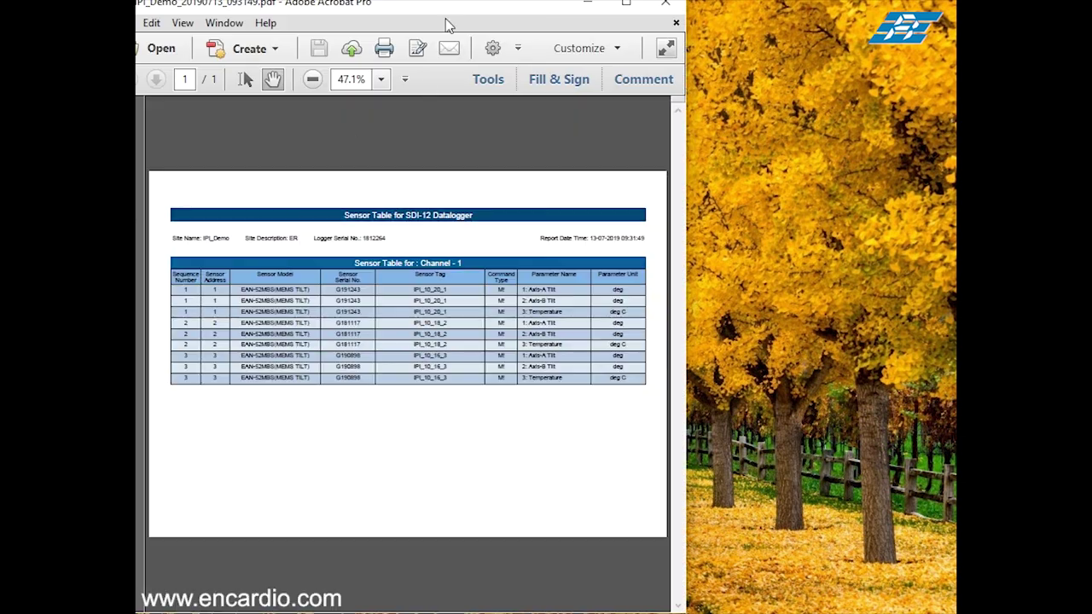
pyautogui.moveTo(445, 12); pyautogui.dragTo(489, 44)
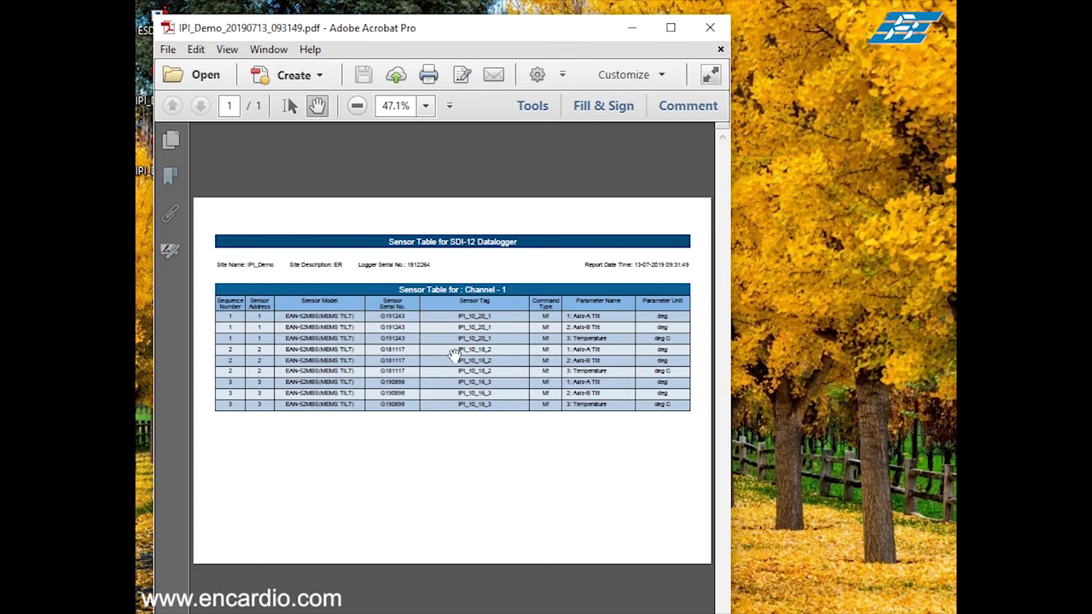
pyautogui.scroll(3, 455, 356)
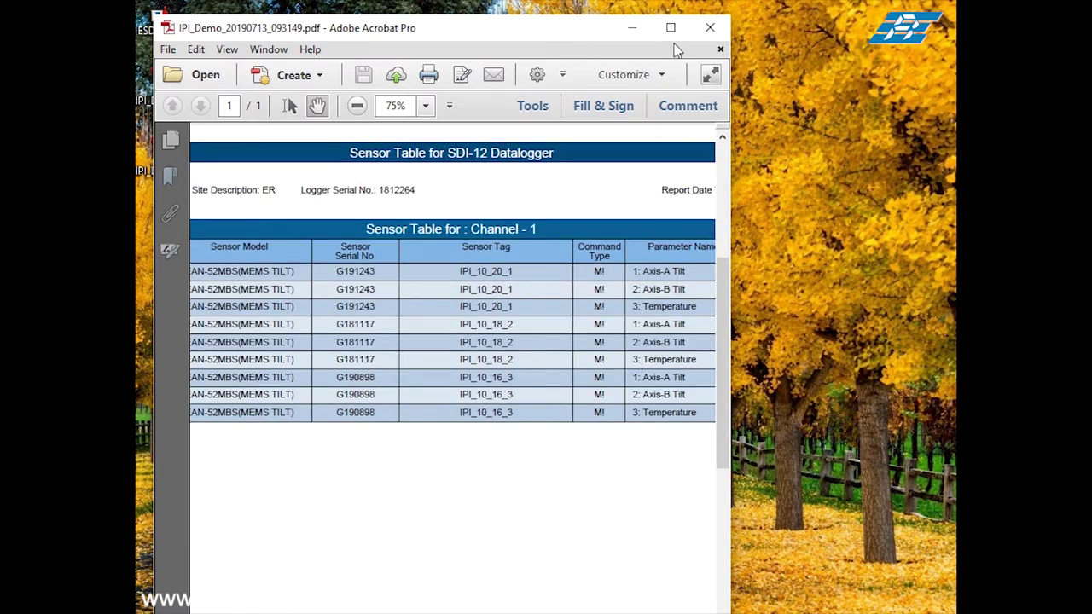
pyautogui.moveTo(531, 37); pyautogui.dragTo(605, 35)
pyautogui.moveTo(483, 409); pyautogui.dragTo(607, 410)
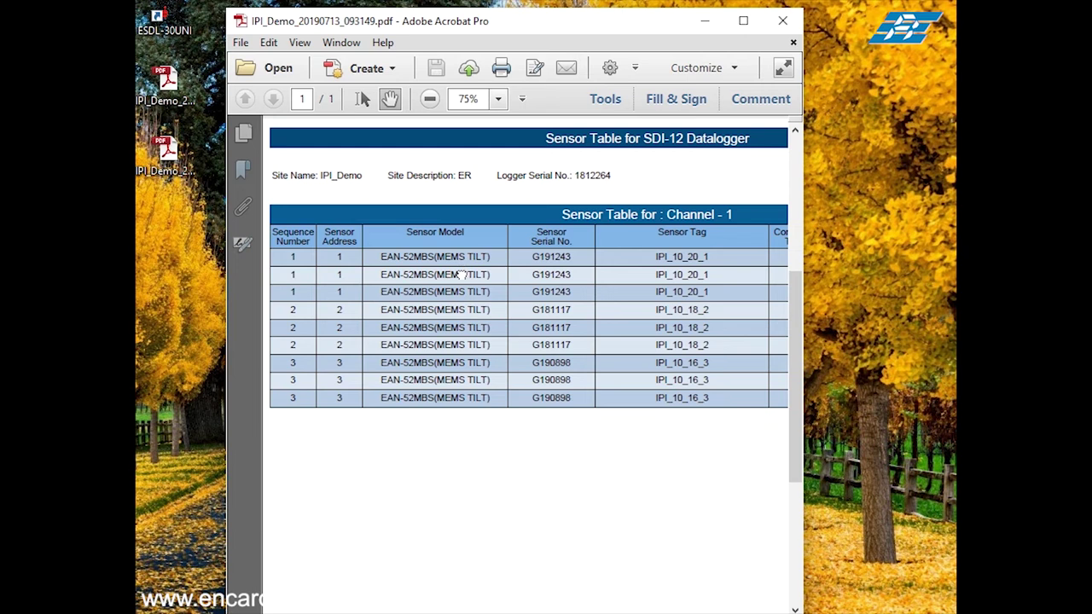
pyautogui.click(782, 28)
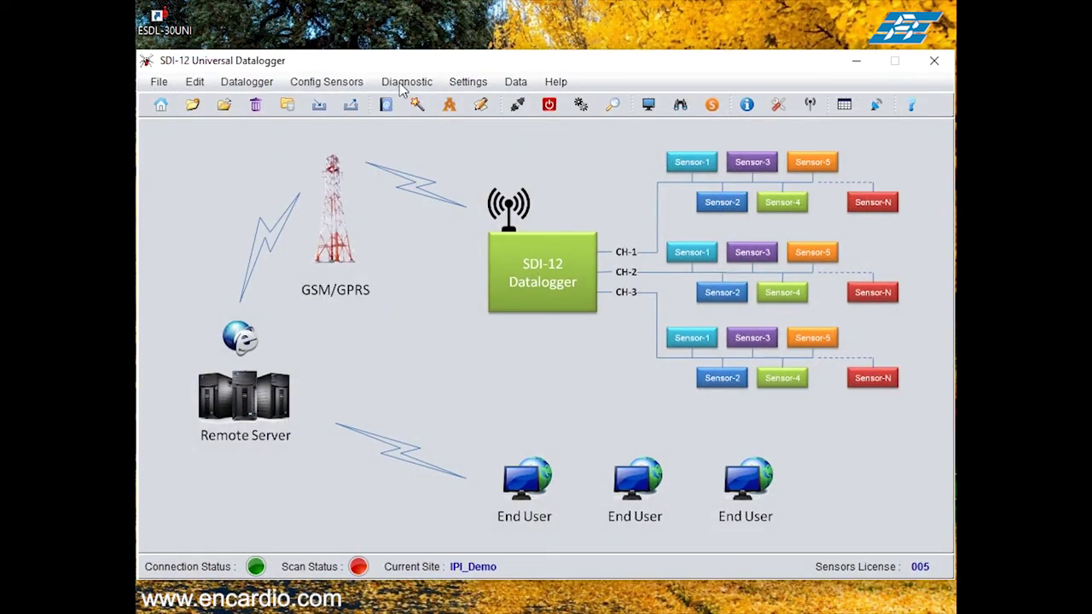
pyautogui.click(468, 82)
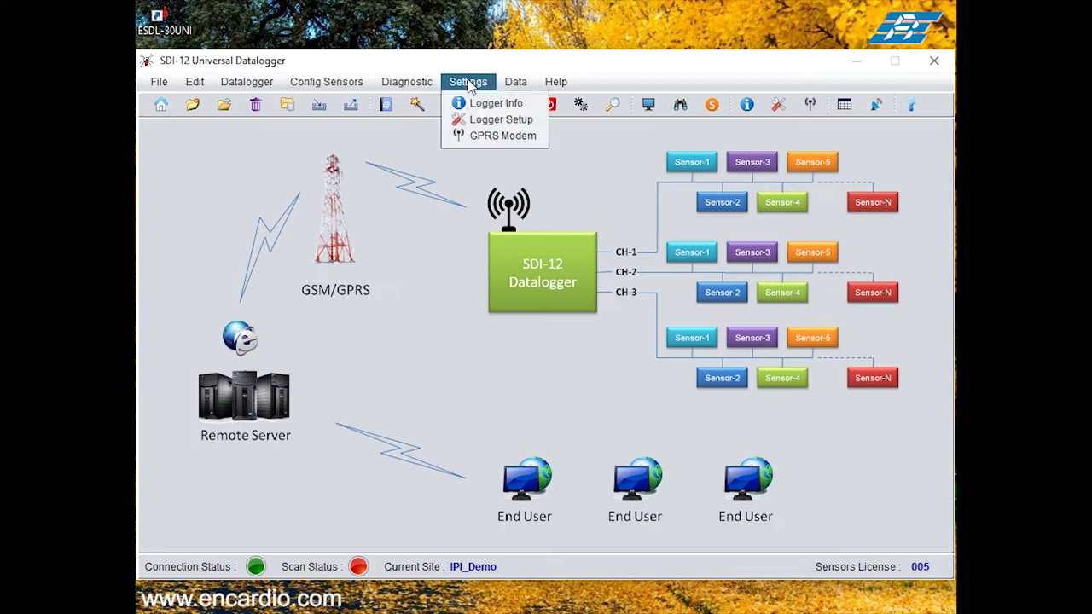
# Step: In GPRS Modem settings, set the FTP server to 104.199.220.228 and enter the FTP user name
pyautogui.click(481, 136)
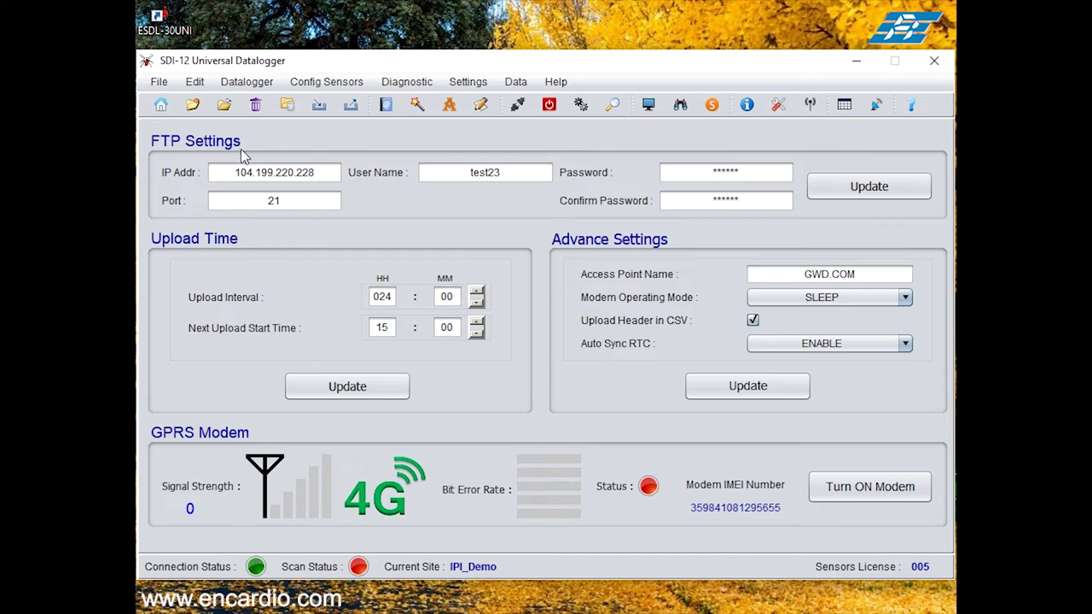
pyautogui.moveTo(326, 175); pyautogui.dragTo(239, 168)
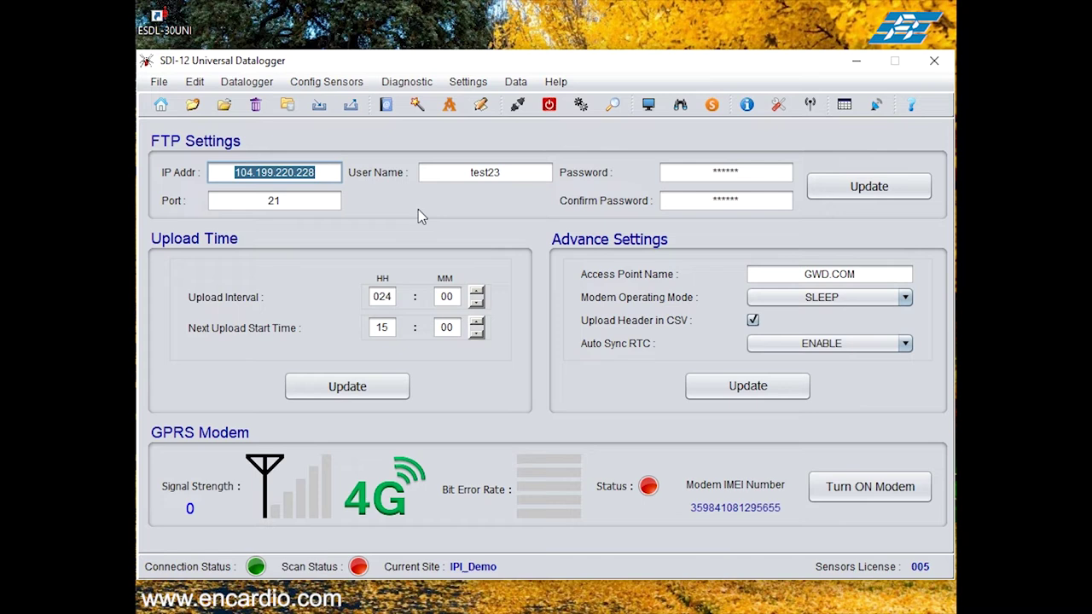
pyautogui.write('104.199..220.228')
pyautogui.press('Tab')
pyautogui.press('Delete')
pyautogui.press('Delete')
pyautogui.press('Delete')
pyautogui.press('Delete')
pyautogui.press('Delete')
pyautogui.press('Delete')
# Step: Enter and confirm the FTP password, then save the FTP settings to the logger
pyautogui.press('Tab')
pyautogui.press('Tab')
pyautogui.press('Tab')
pyautogui.press('Tab')
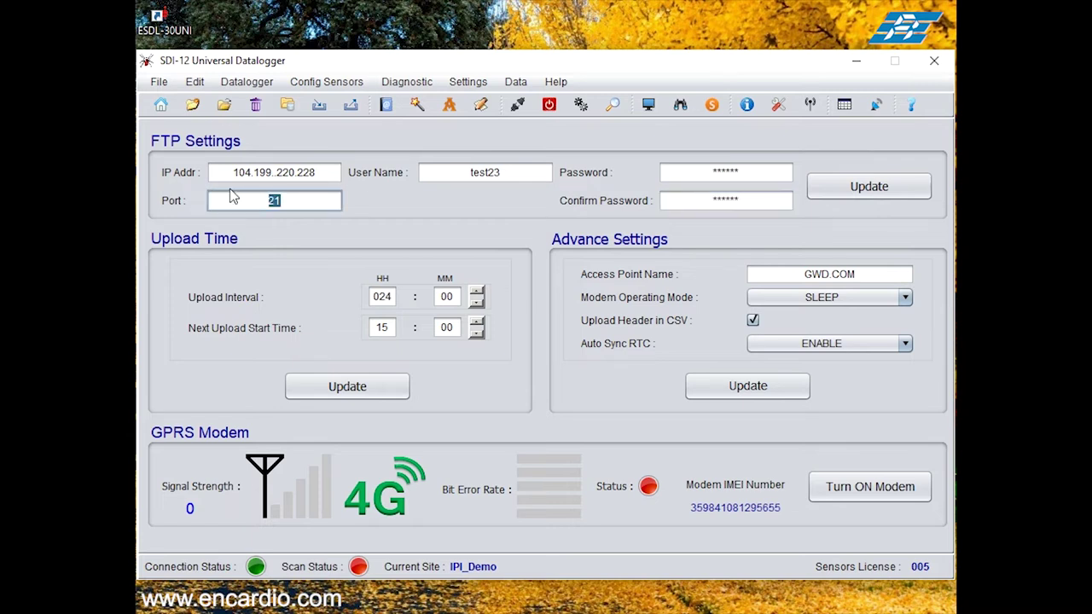
pyautogui.click(892, 183)
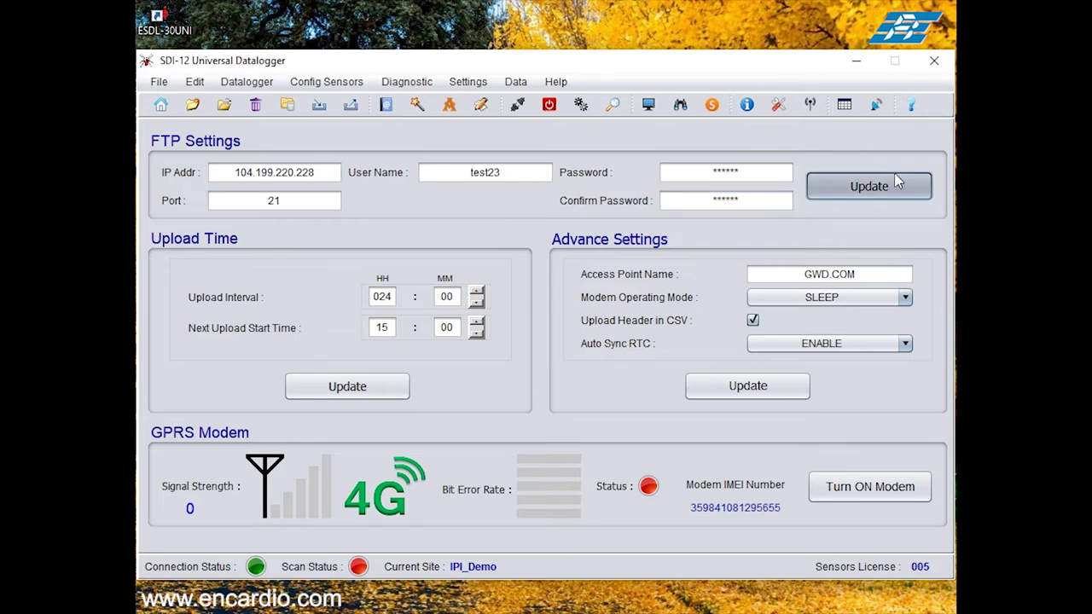
pyautogui.click(396, 366)
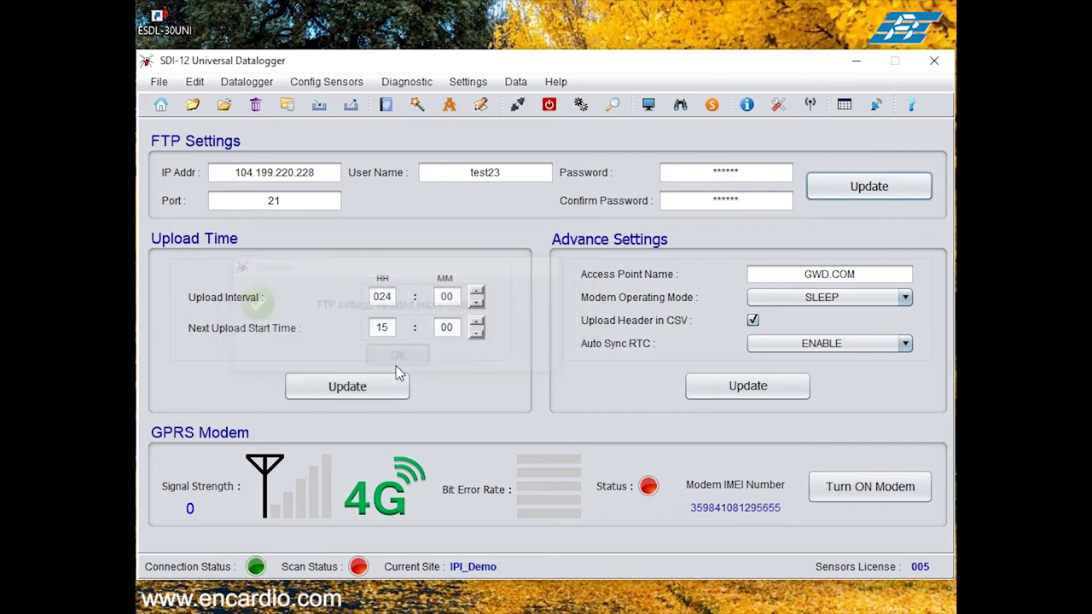
pyautogui.click(394, 297)
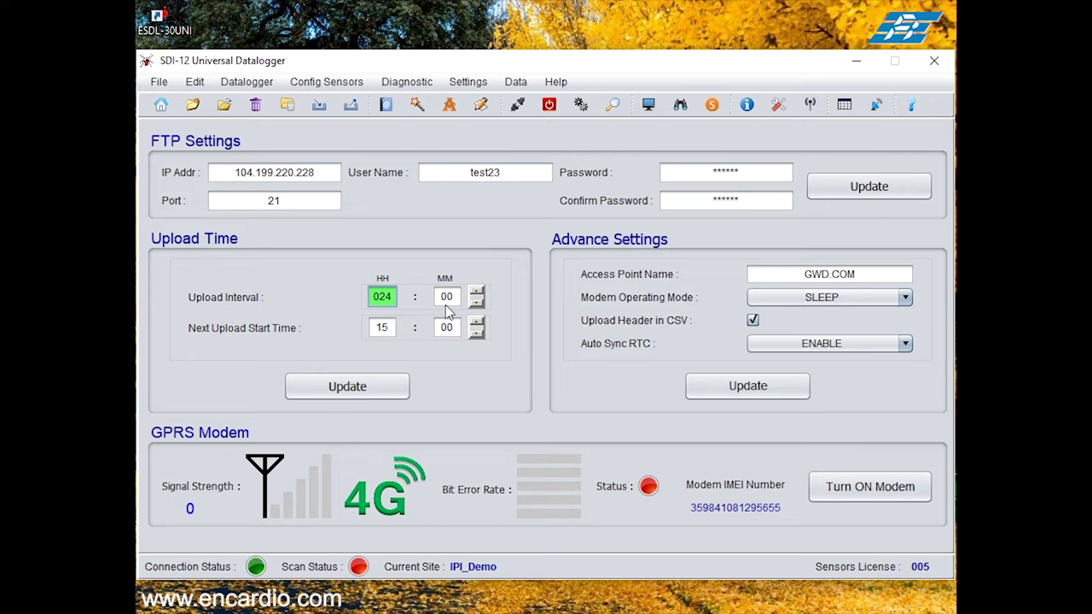
# Step: Set the upload interval to 024 hours
pyautogui.click(476, 305)
pyautogui.click(476, 304)
pyautogui.click(475, 292)
pyautogui.click(475, 293)
pyautogui.click(475, 293)
# Step: Set the next upload start time to 09:40 and save the upload schedule to the logger
pyautogui.click(382, 329)
pyautogui.click(447, 328)
pyautogui.click(477, 323)
pyautogui.click(478, 323)
pyautogui.click(478, 324)
pyautogui.click(478, 323)
pyautogui.click(478, 323)
pyautogui.click(478, 324)
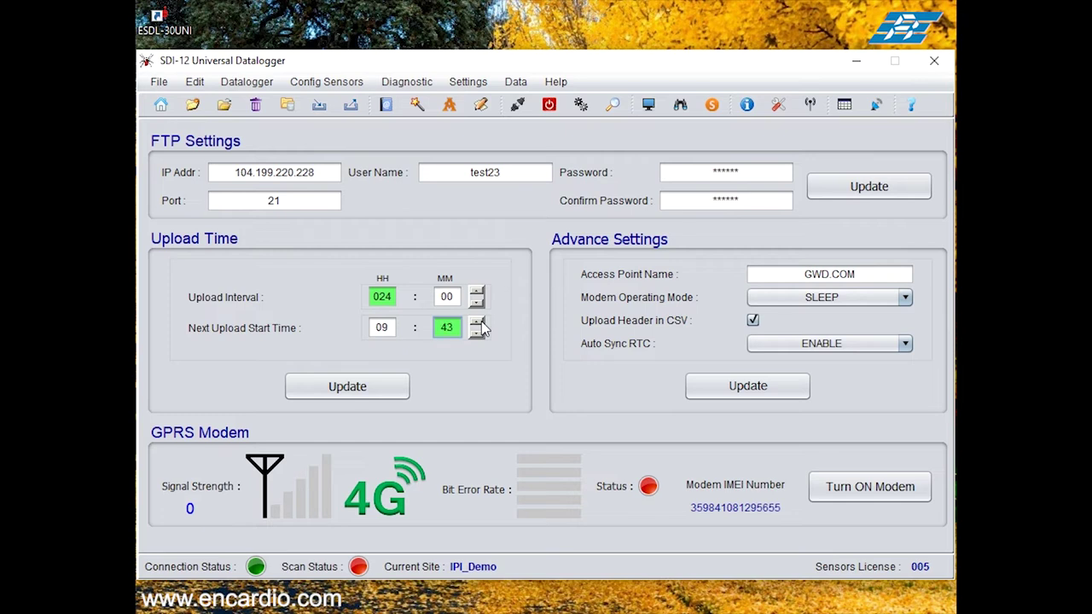
pyautogui.click(477, 325)
pyautogui.click(477, 324)
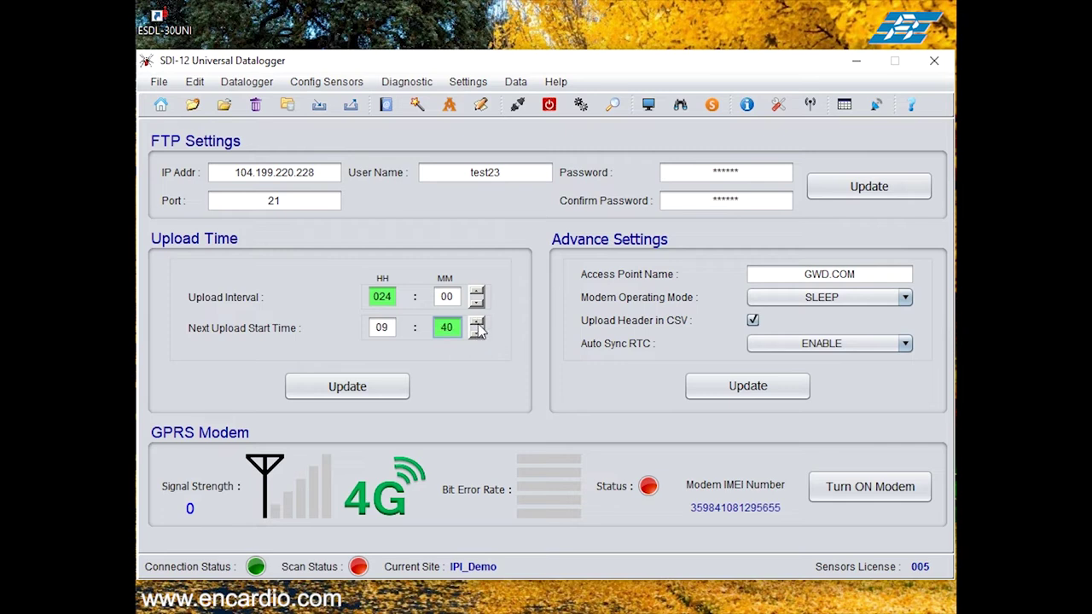
pyautogui.click(403, 388)
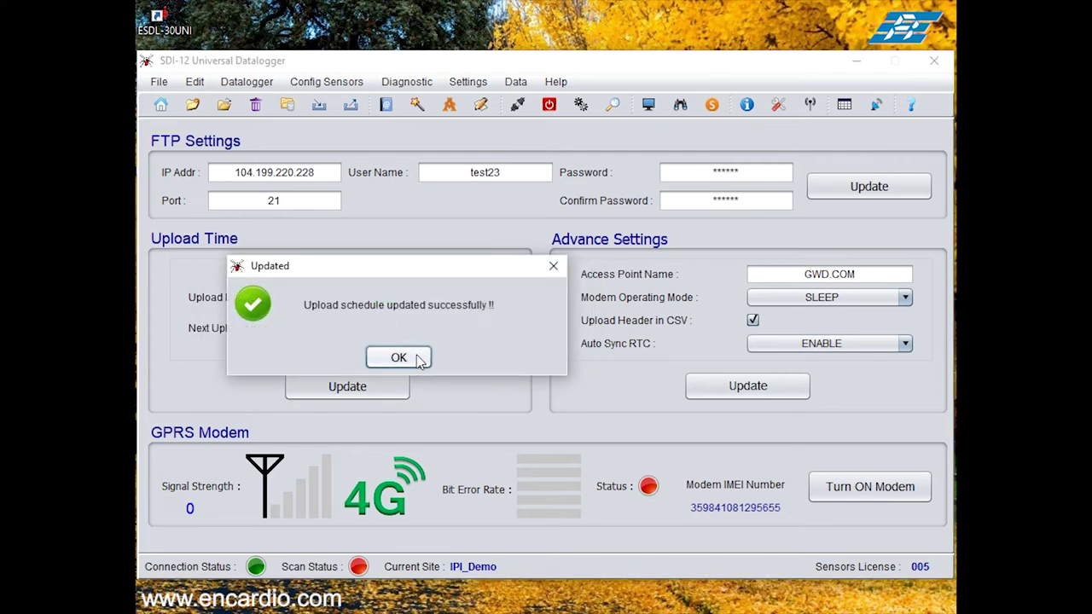
pyautogui.click(398, 357)
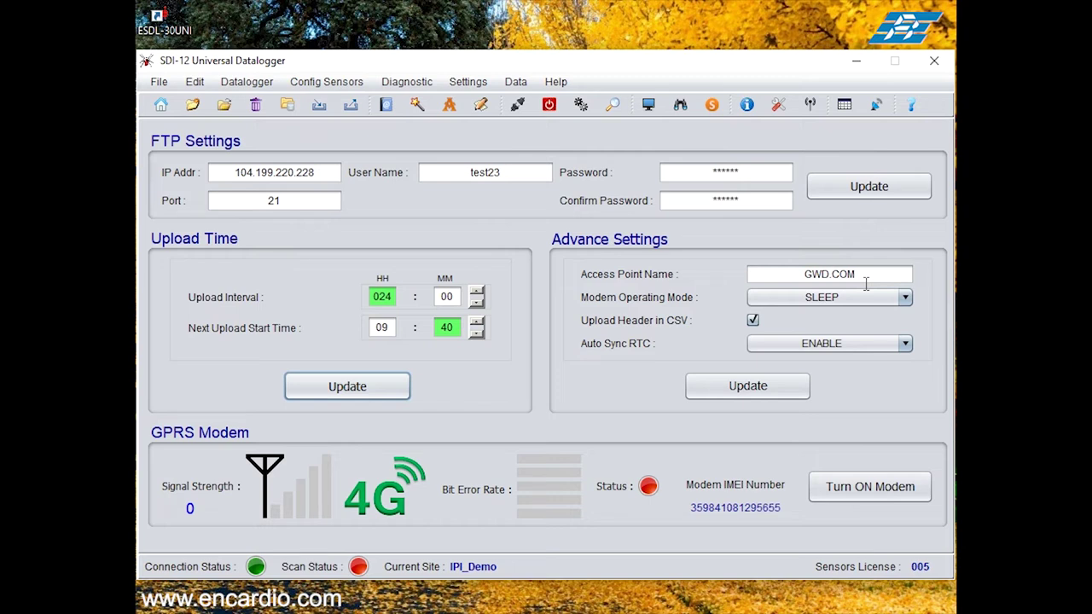
# Step: Keep the modem operating mode at SLEEP and save the modem advanced settings
pyautogui.click(796, 298)
pyautogui.click(781, 303)
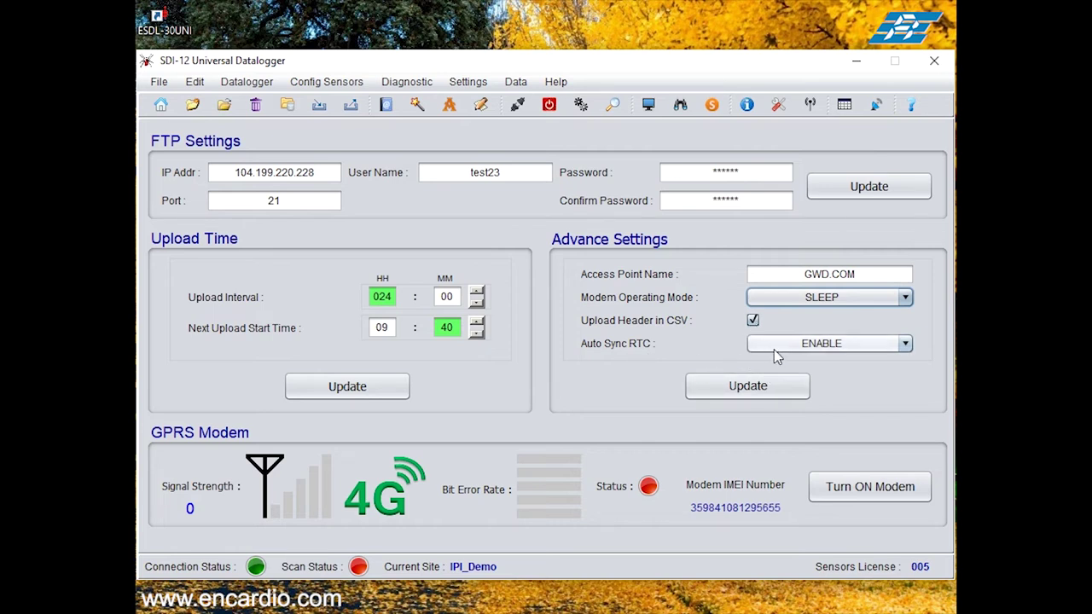
pyautogui.click(715, 393)
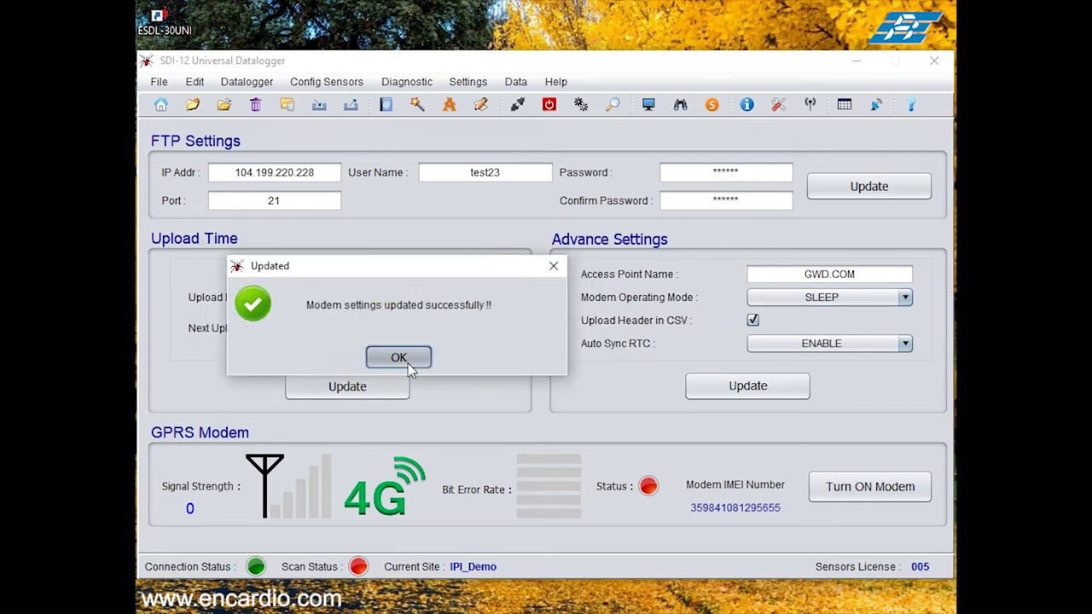
pyautogui.click(399, 358)
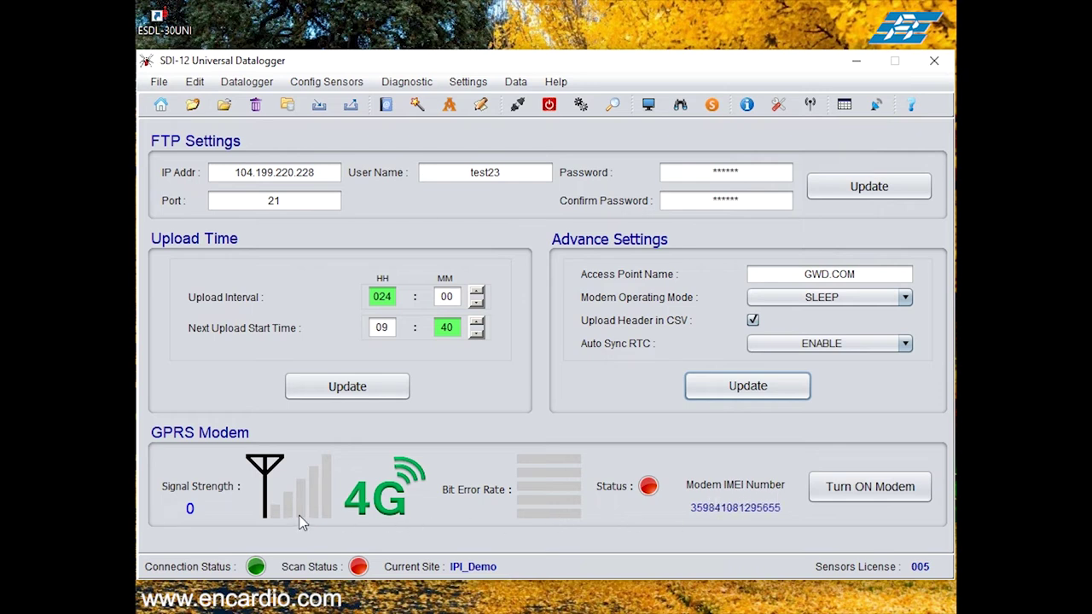
# Step: Switch the GPRS modem on until it reaches signal strength 10, then off again
pyautogui.click(856, 499)
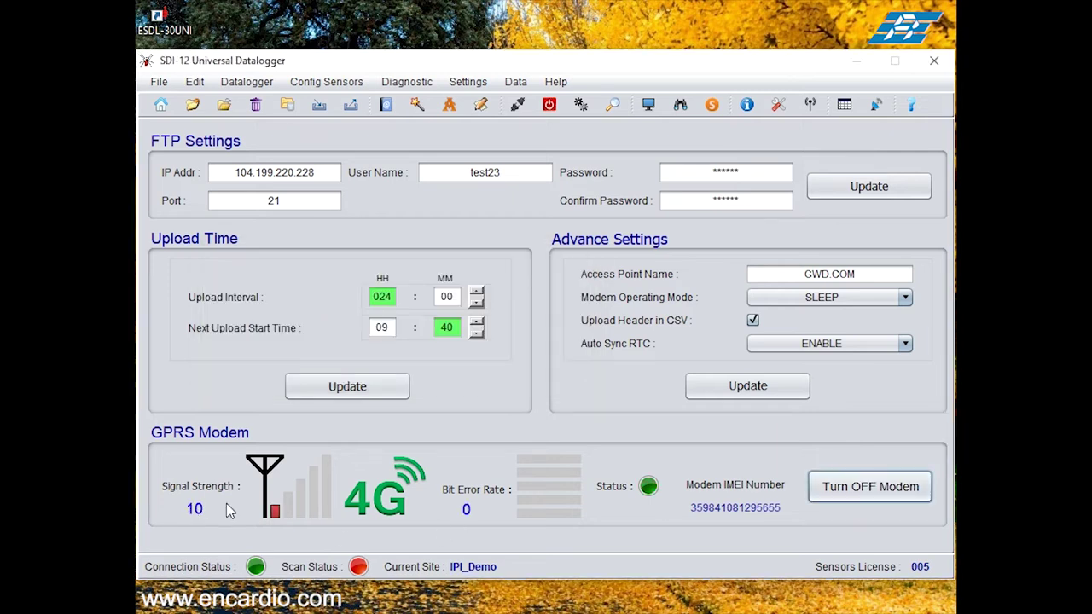
pyautogui.click(856, 499)
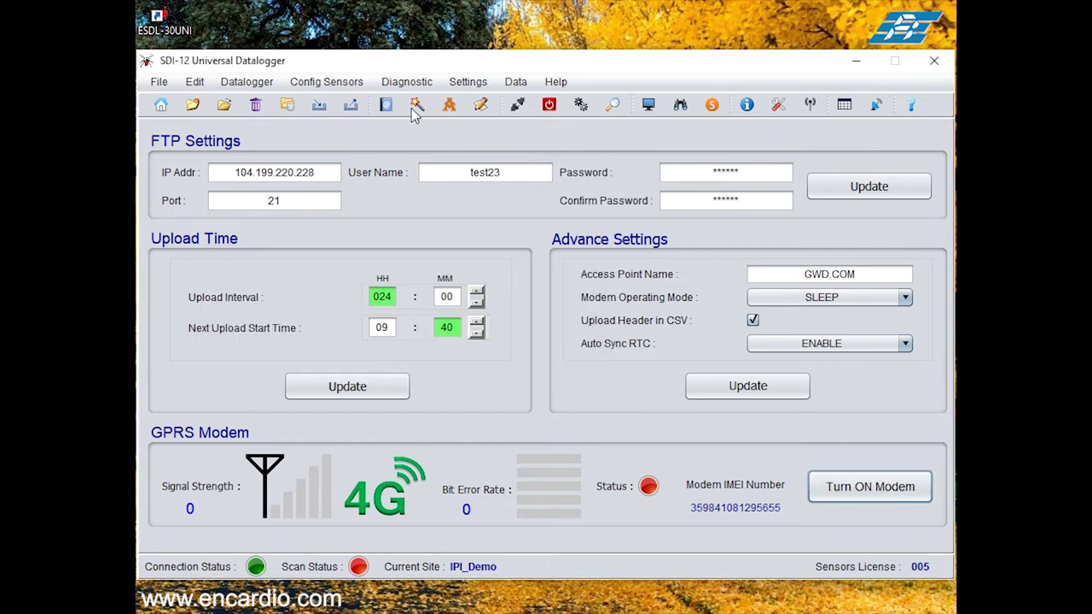
pyautogui.click(329, 82)
# Step: On the Scan settings page, keep the short log interval at 60 seconds
pyautogui.moveTo(247, 82)
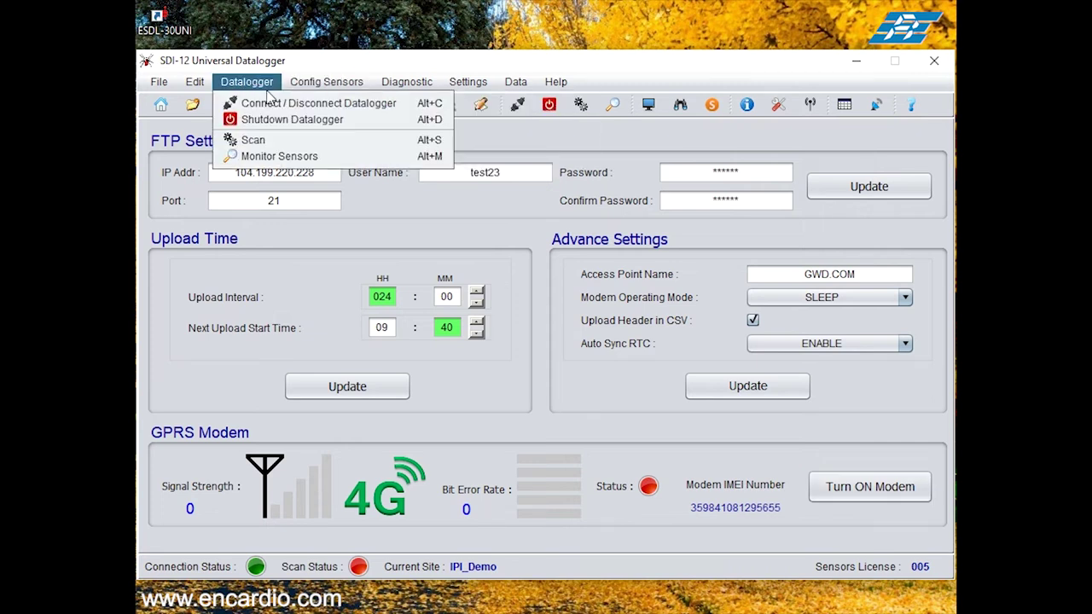
pyautogui.click(239, 142)
pyautogui.click(240, 141)
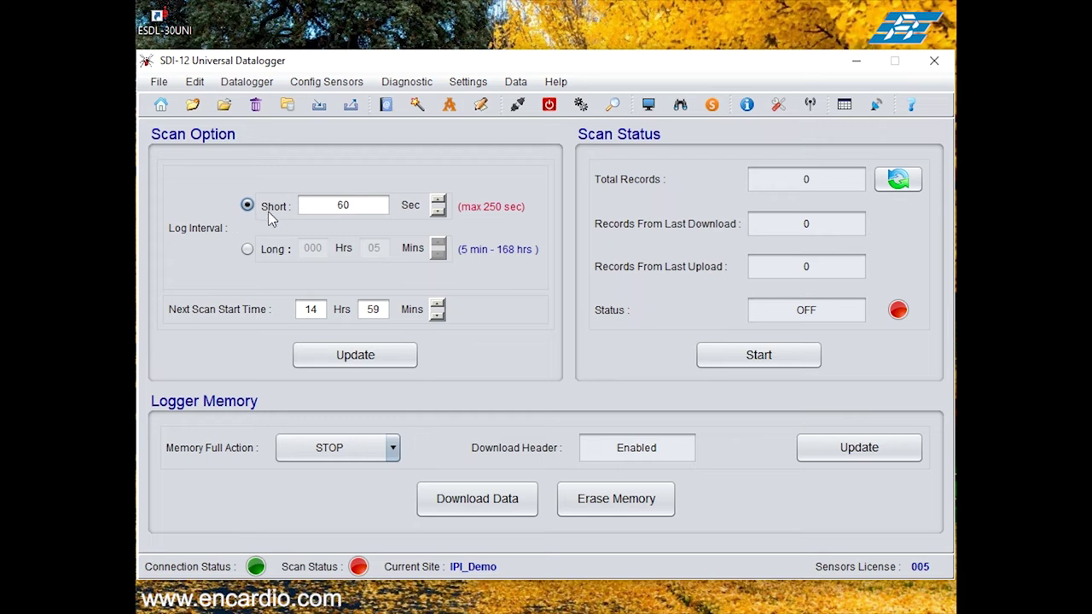
pyautogui.click(247, 248)
pyautogui.click(247, 206)
pyautogui.click(340, 209)
pyautogui.click(440, 209)
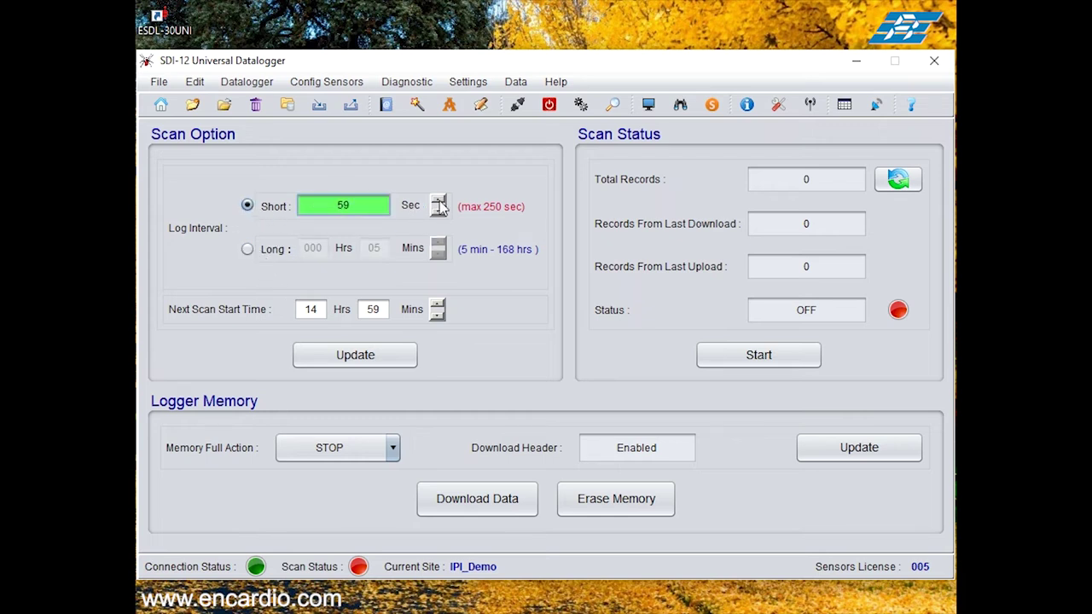
pyautogui.click(438, 203)
pyautogui.click(434, 214)
pyautogui.click(434, 213)
# Step: Set the next scan start time to 09:39
pyautogui.click(299, 316)
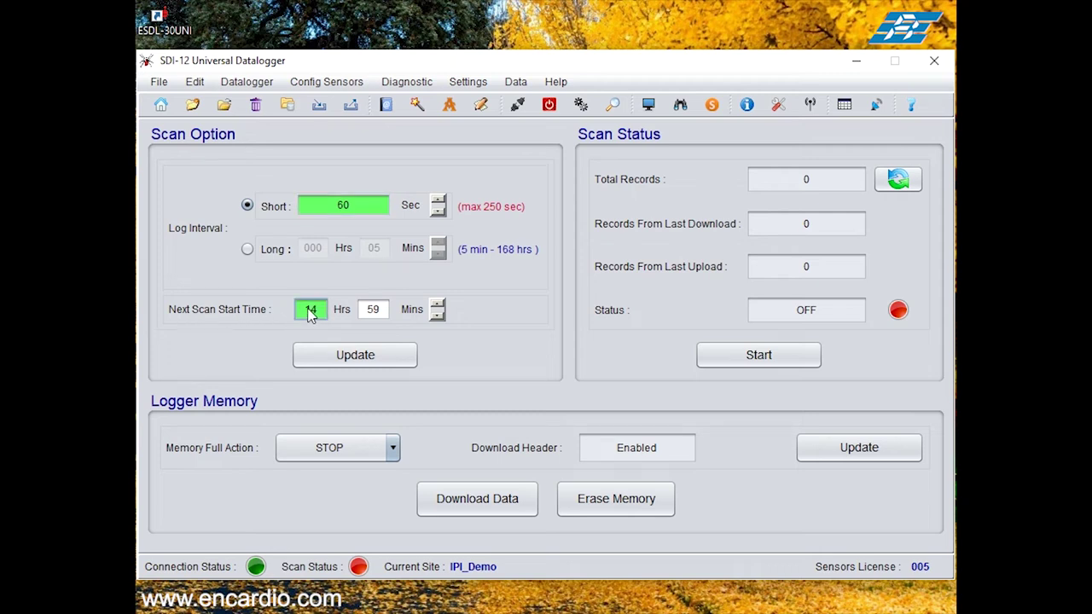
pyautogui.click(436, 315)
pyautogui.click(436, 315)
pyautogui.click(436, 315)
pyautogui.click(436, 315)
pyautogui.click(436, 315)
pyautogui.click(436, 315)
pyautogui.click(436, 315)
pyautogui.click(436, 315)
pyautogui.click(436, 315)
pyautogui.click(436, 316)
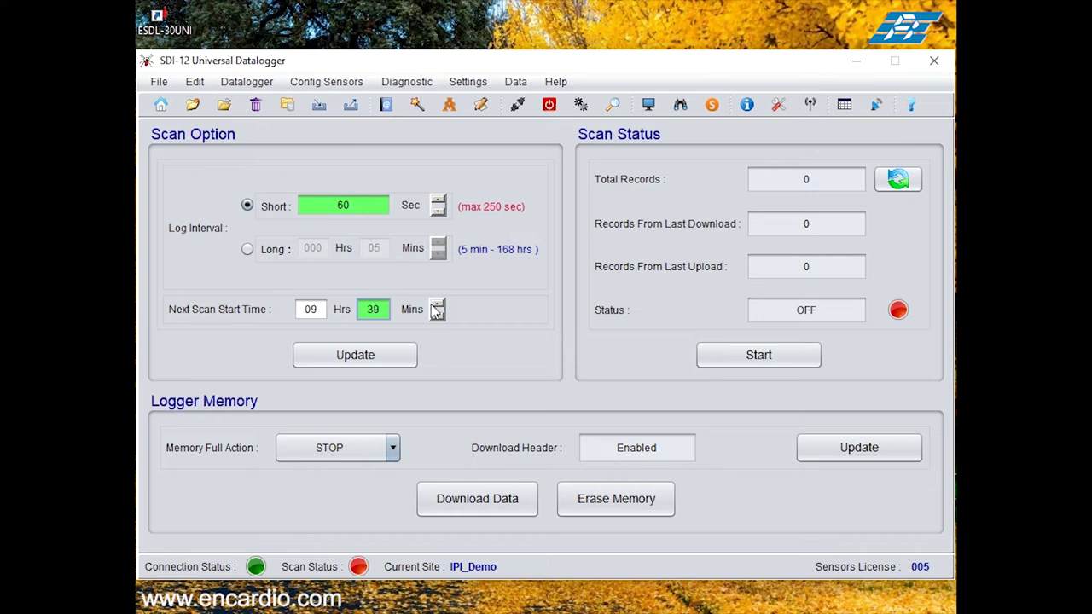
# Step: Save the scan options to the logger and start scanning
pyautogui.click(361, 355)
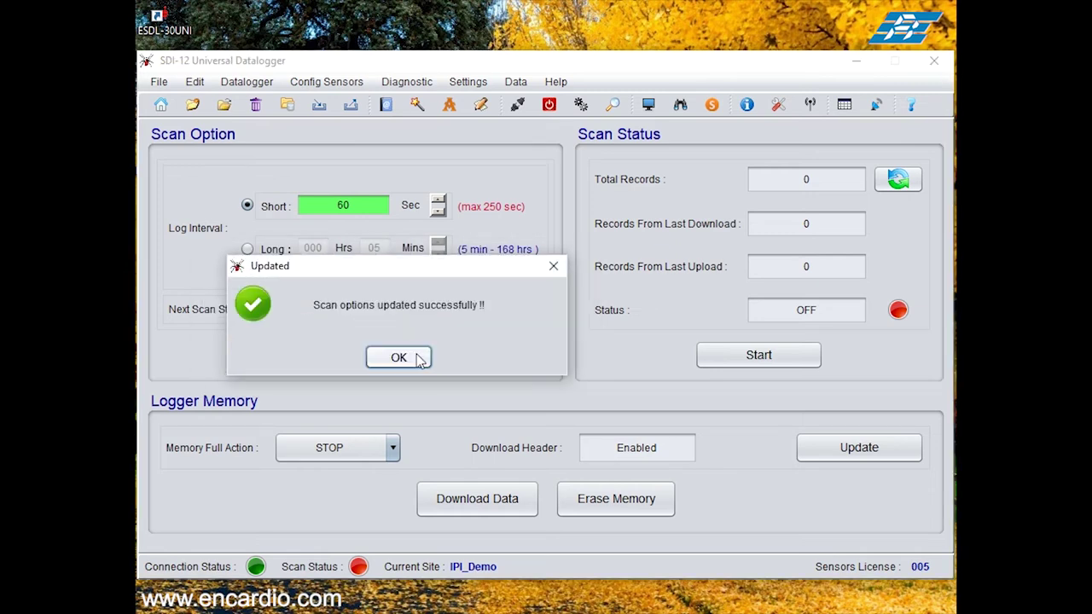
pyautogui.click(399, 357)
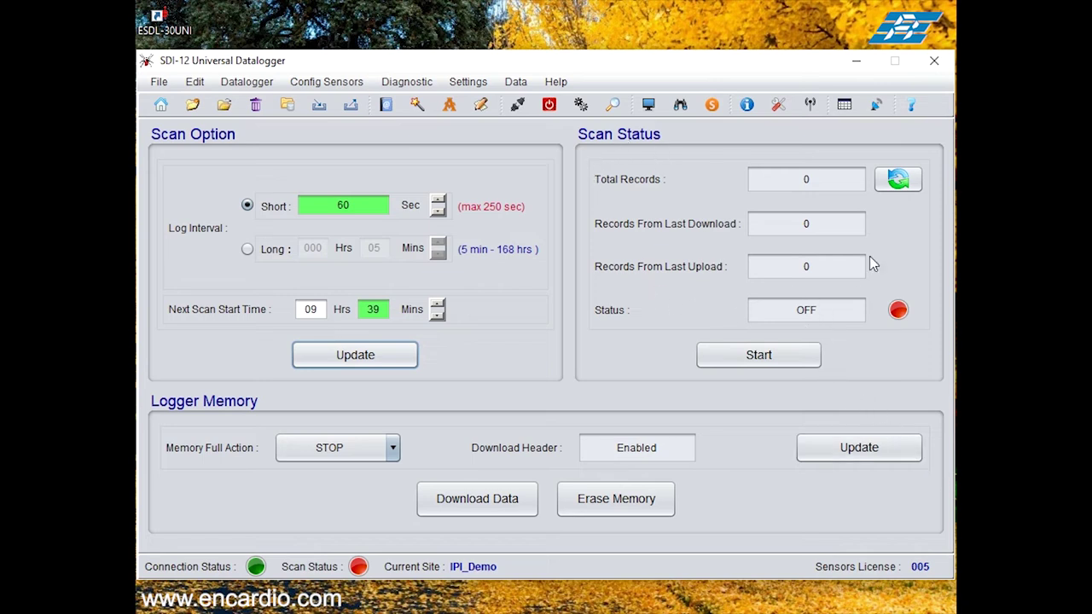
pyautogui.click(767, 360)
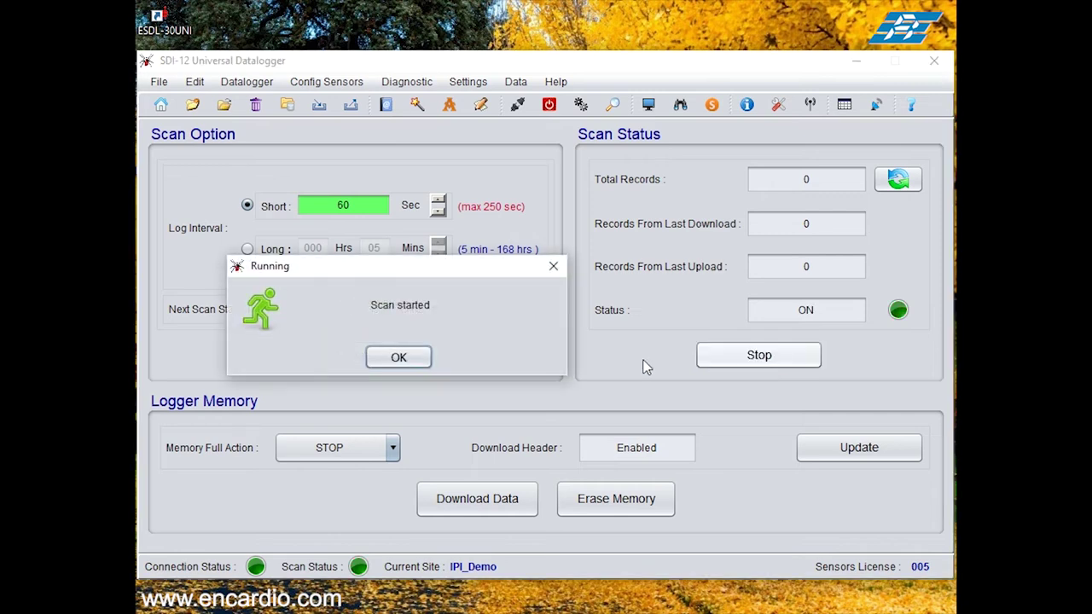
# Step: Acknowledge the Scan started message so scan status reads ON with 0 records
pyautogui.click(417, 361)
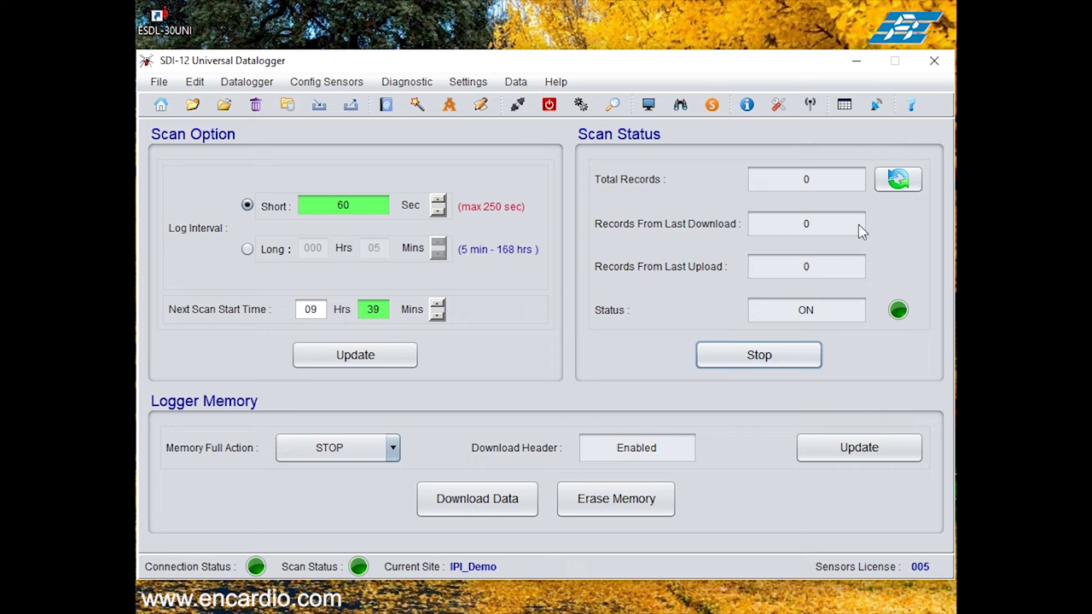
# Step: Refresh the record counts until they show 2 total and 2 since last download
pyautogui.click(900, 181)
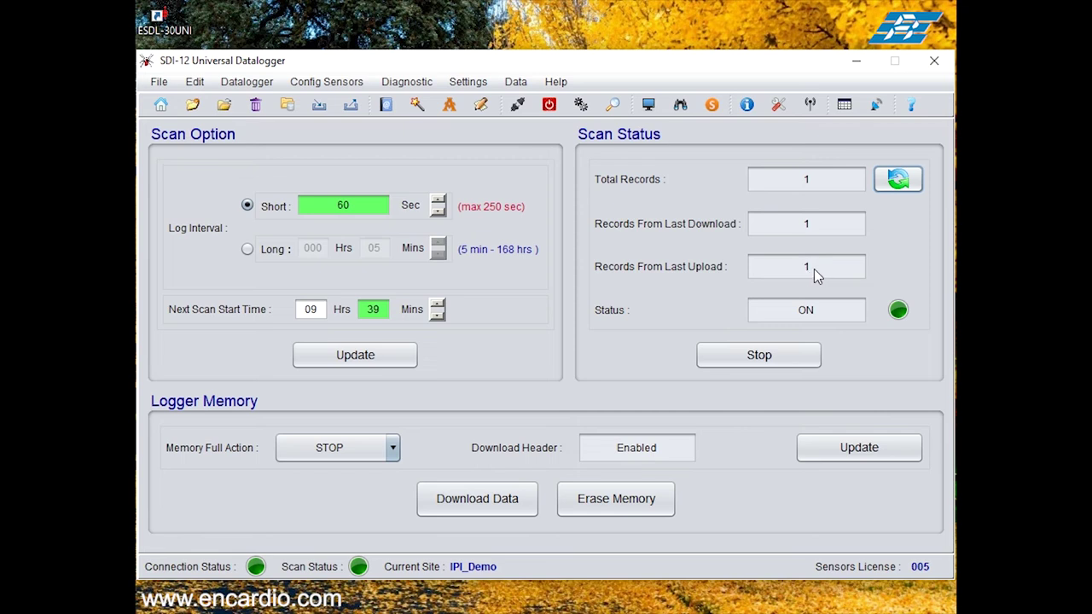
pyautogui.click(896, 180)
pyautogui.click(896, 181)
# Step: Download all records from the beginning to a CSV file without erasing logger memory
pyautogui.click(239, 82)
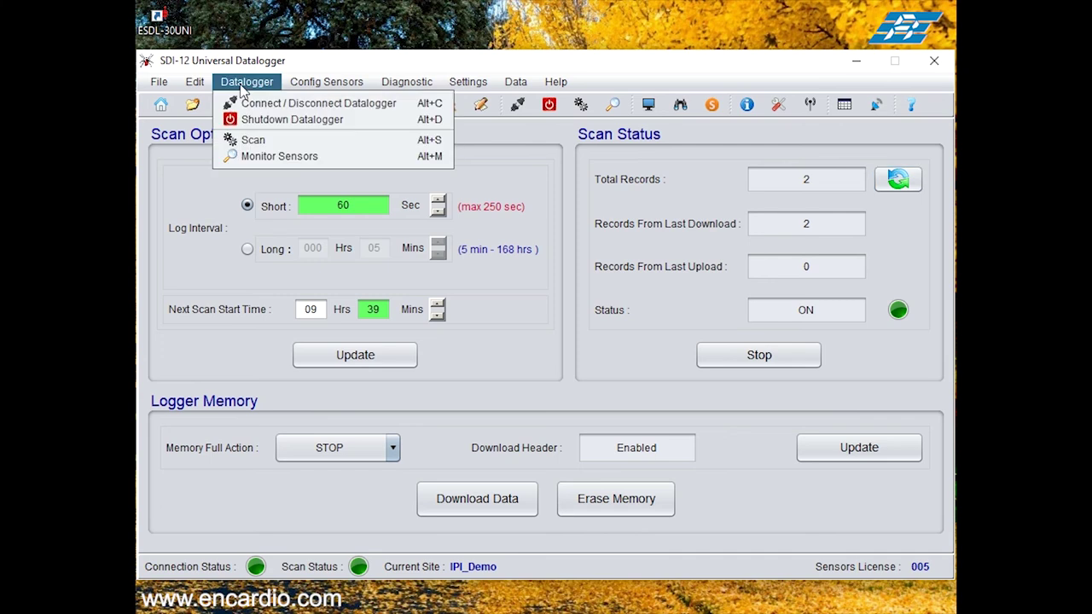
pyautogui.click(252, 141)
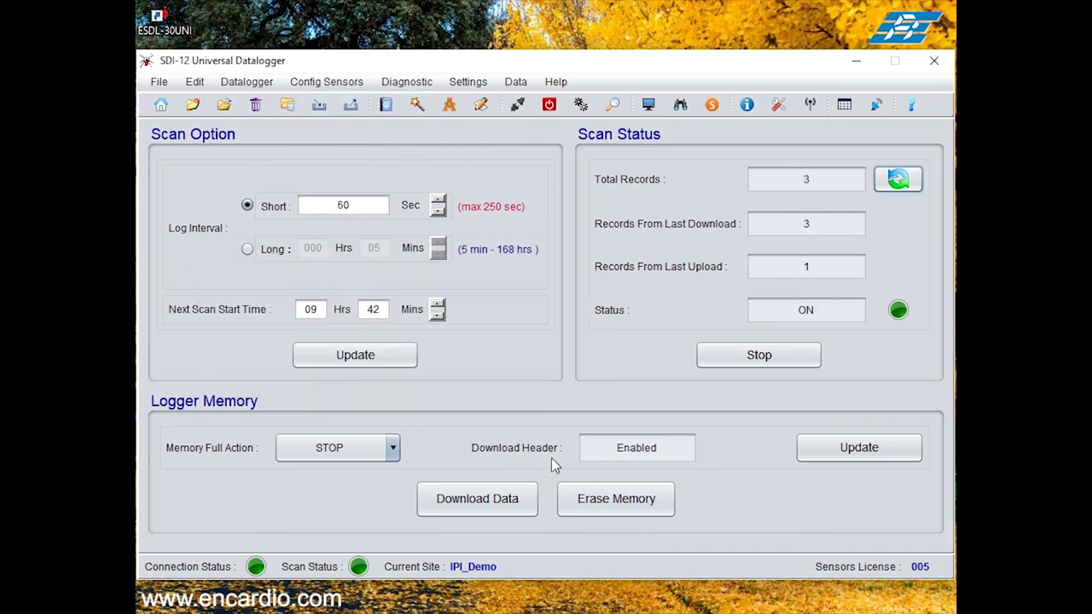
pyautogui.click(487, 512)
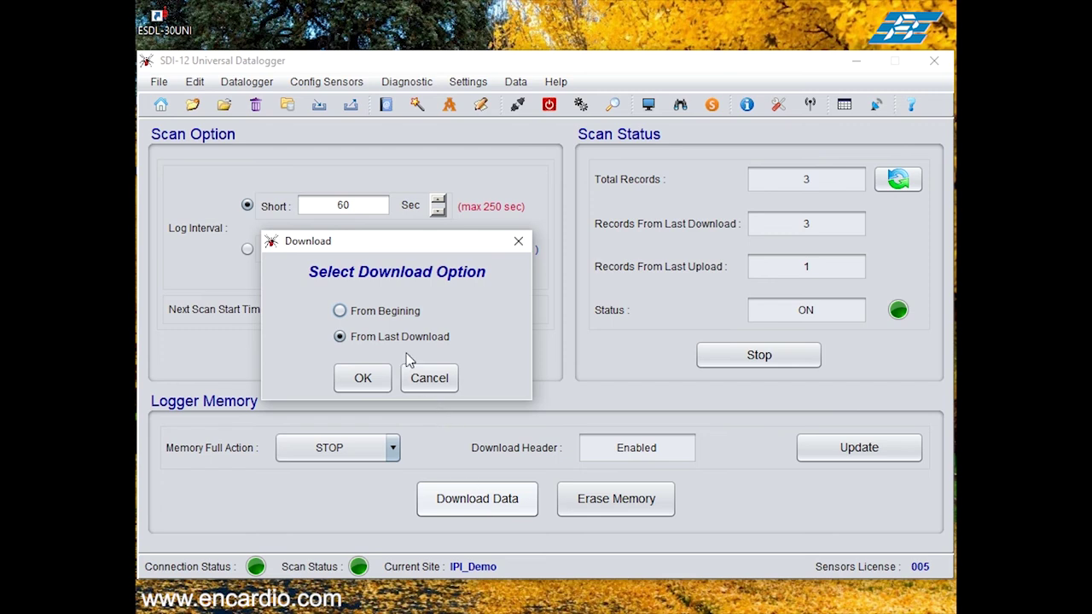
pyautogui.click(382, 315)
pyautogui.click(364, 380)
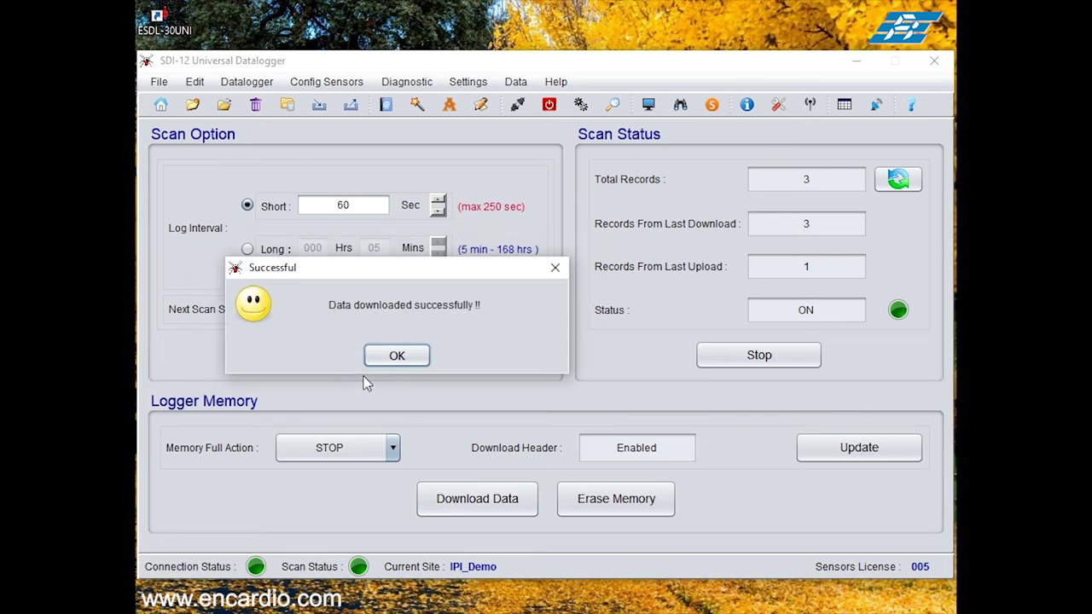
pyautogui.click(397, 357)
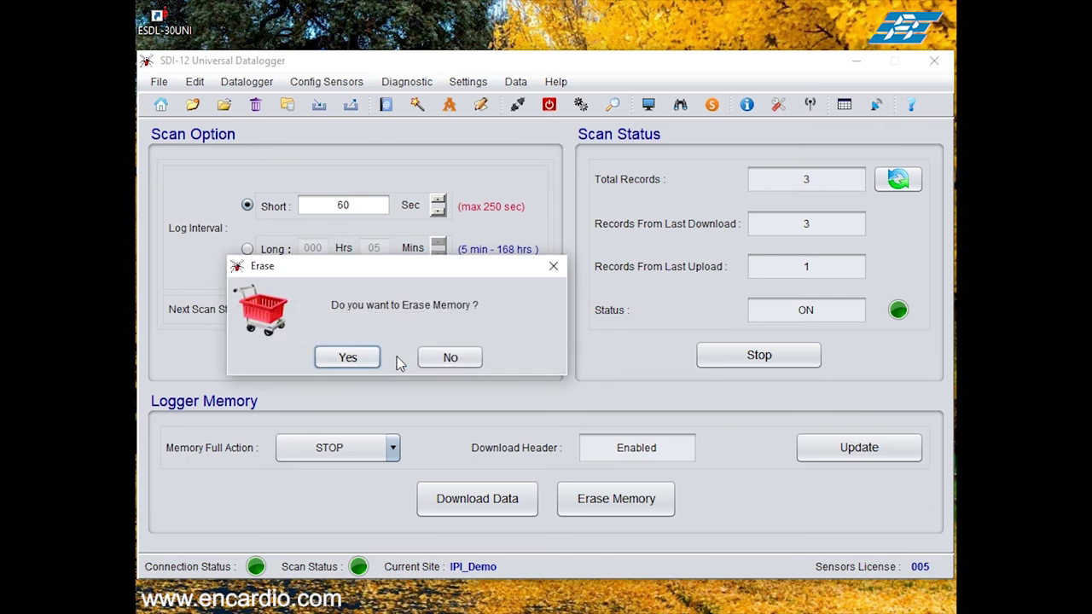
pyautogui.click(451, 359)
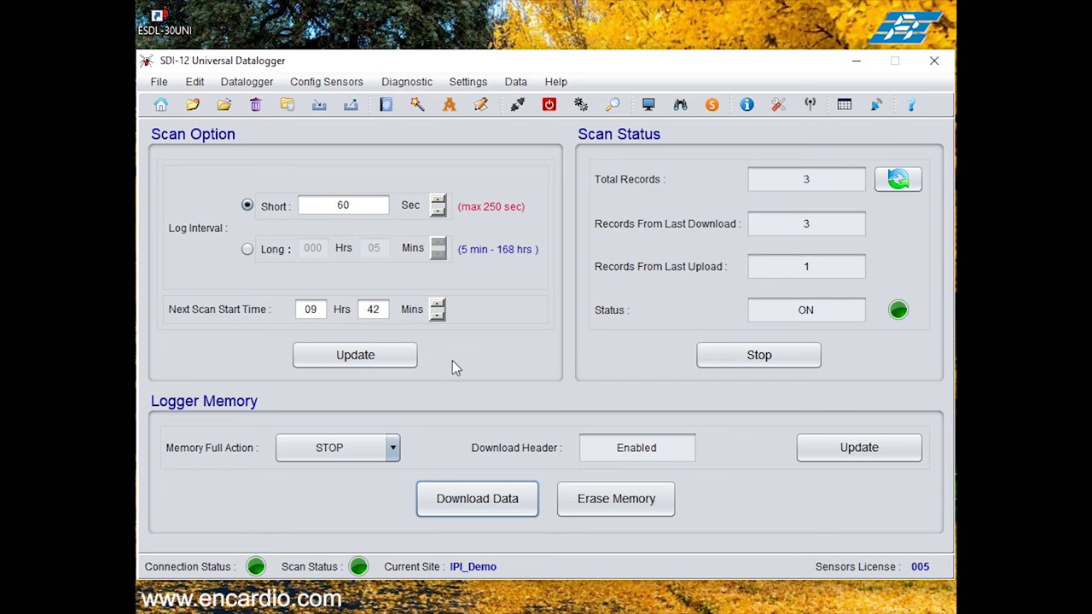
# Step: Load the newest downloaded CSV file into the Data View table
pyautogui.click(515, 81)
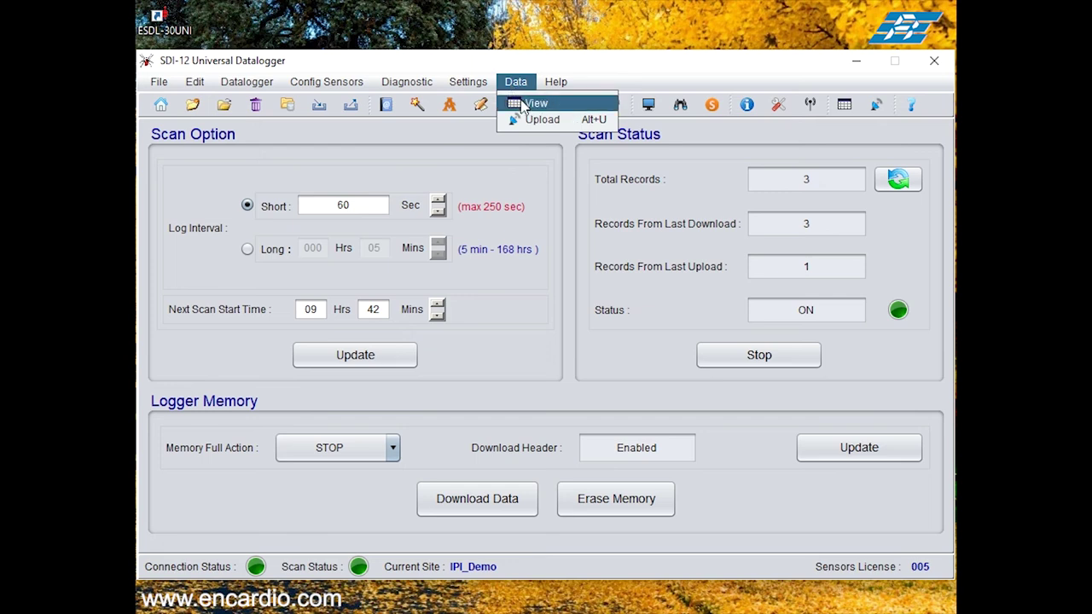
pyautogui.click(524, 102)
pyautogui.click(582, 139)
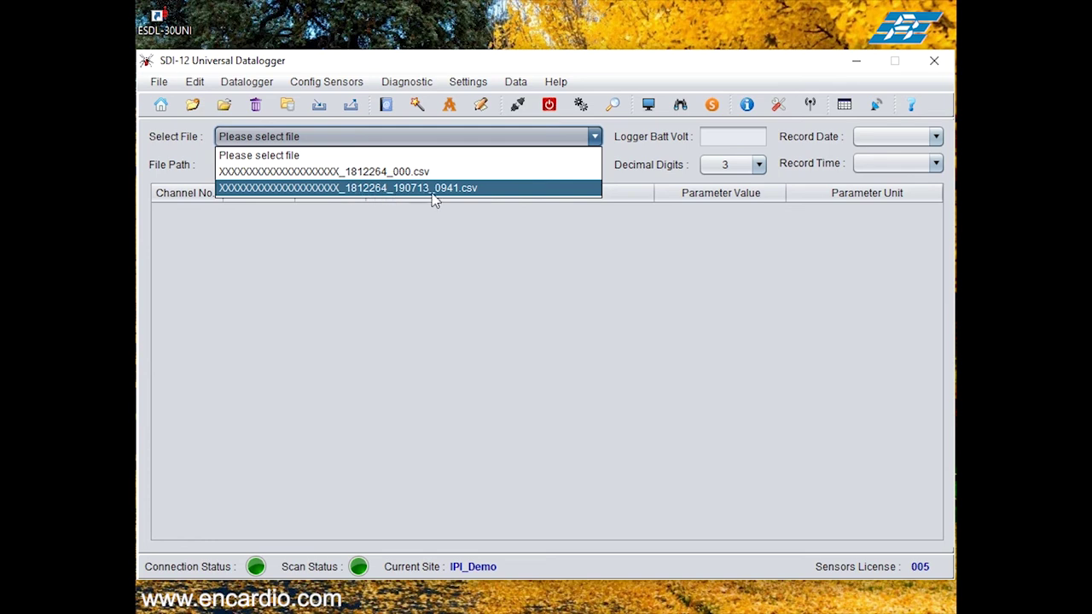
pyautogui.click(455, 188)
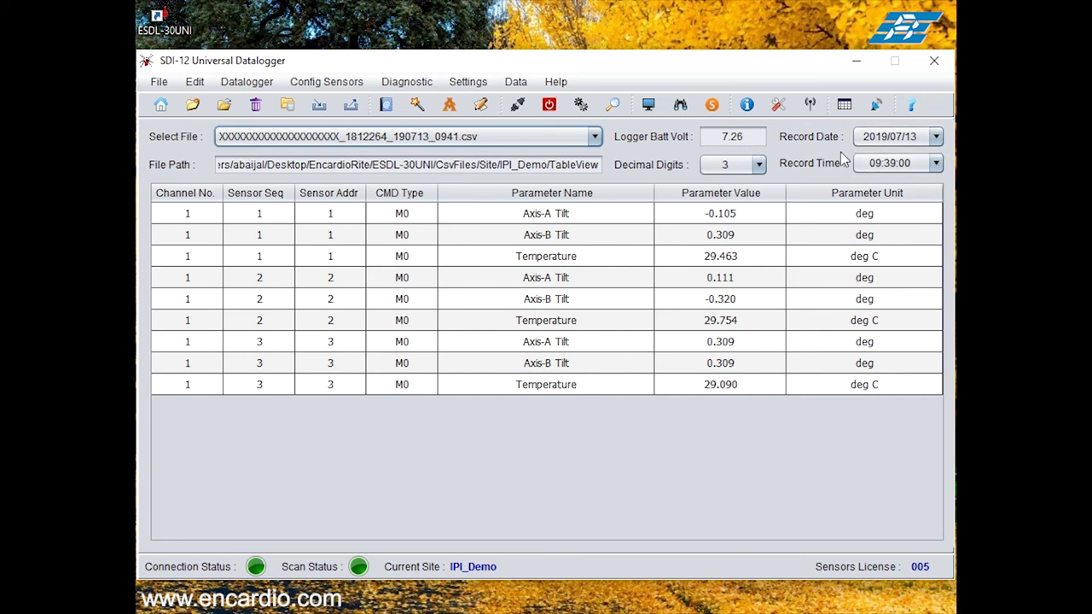
# Step: Keep 3 decimal digits and the 09:39:00 record time in the data table
pyautogui.click(724, 166)
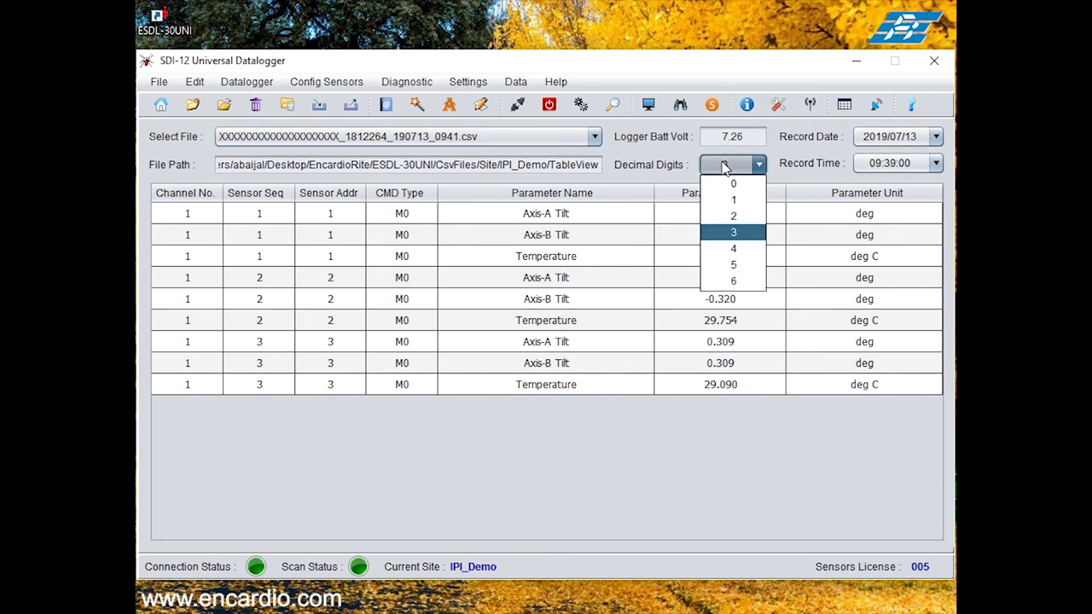
pyautogui.click(723, 166)
pyautogui.click(905, 163)
pyautogui.click(862, 180)
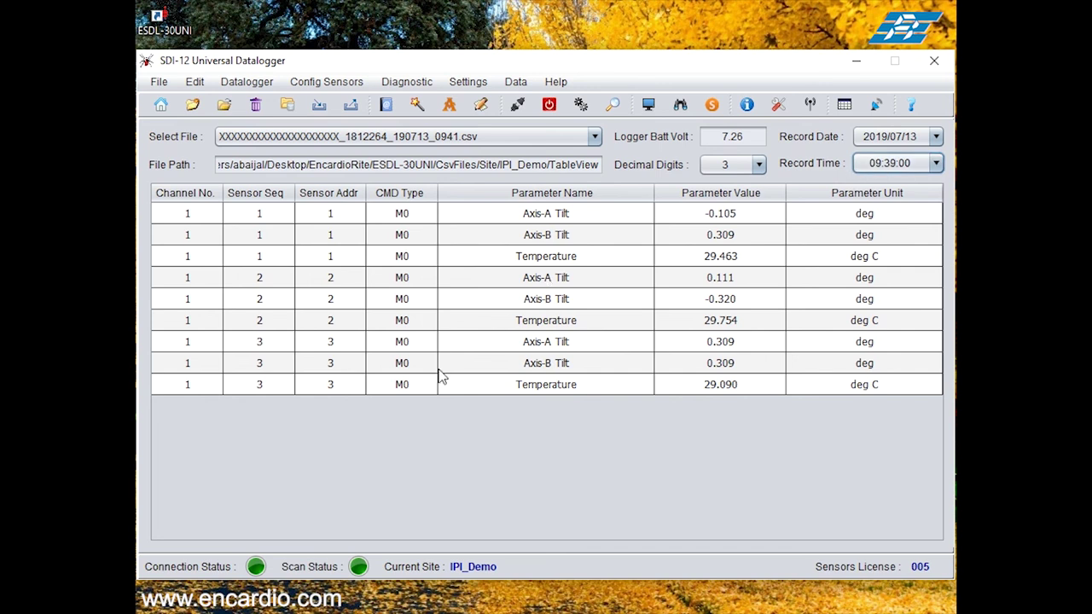
pyautogui.click(467, 81)
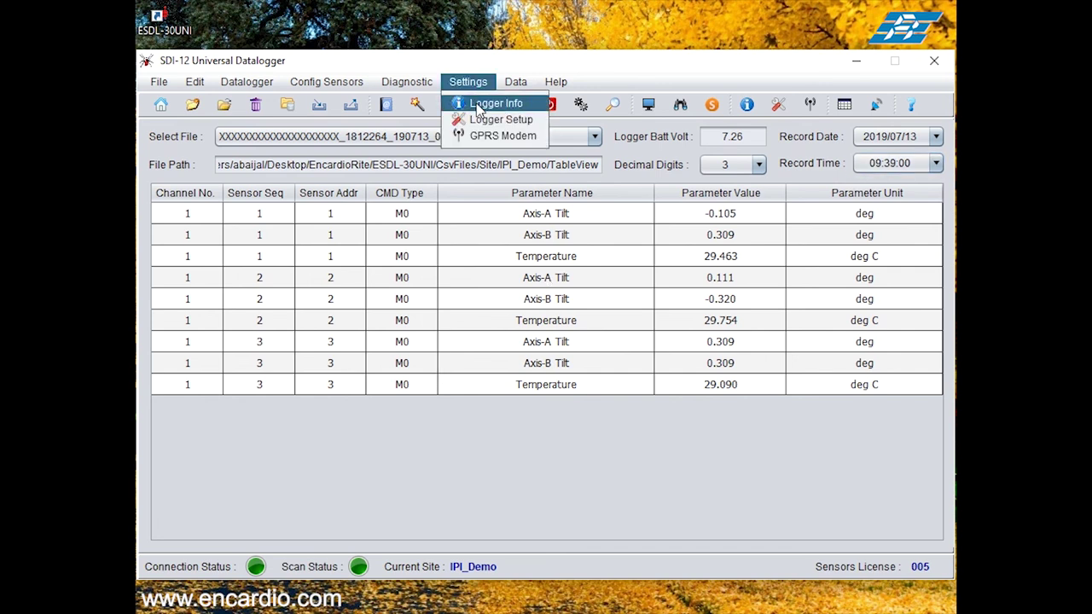
# Step: Review logger info: model ESDL-30R1, firmware 01.10, 5 records, battery Good
pyautogui.click(478, 102)
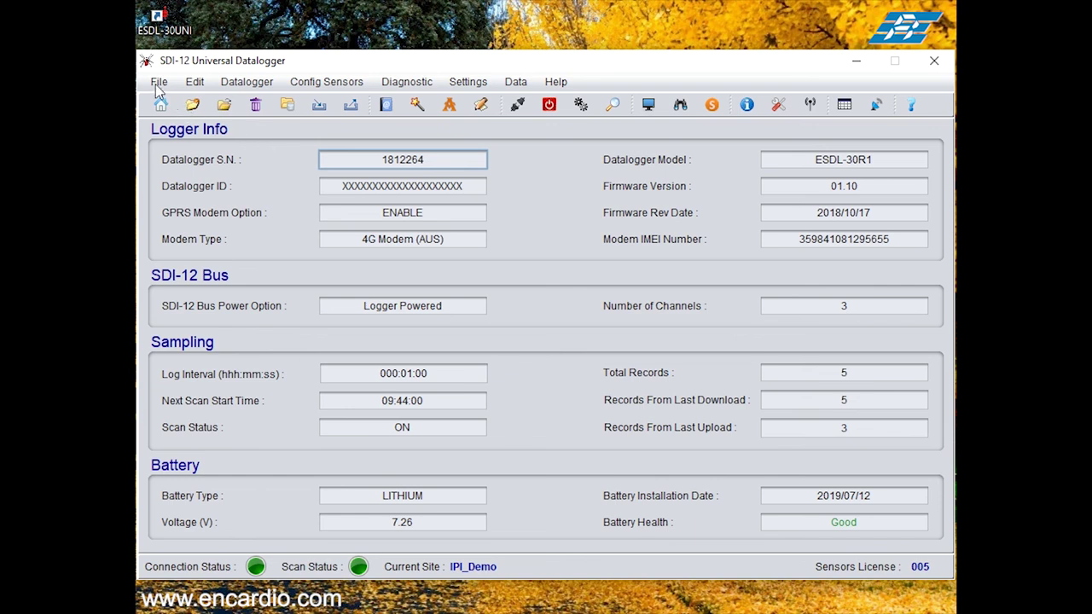
pyautogui.click(243, 82)
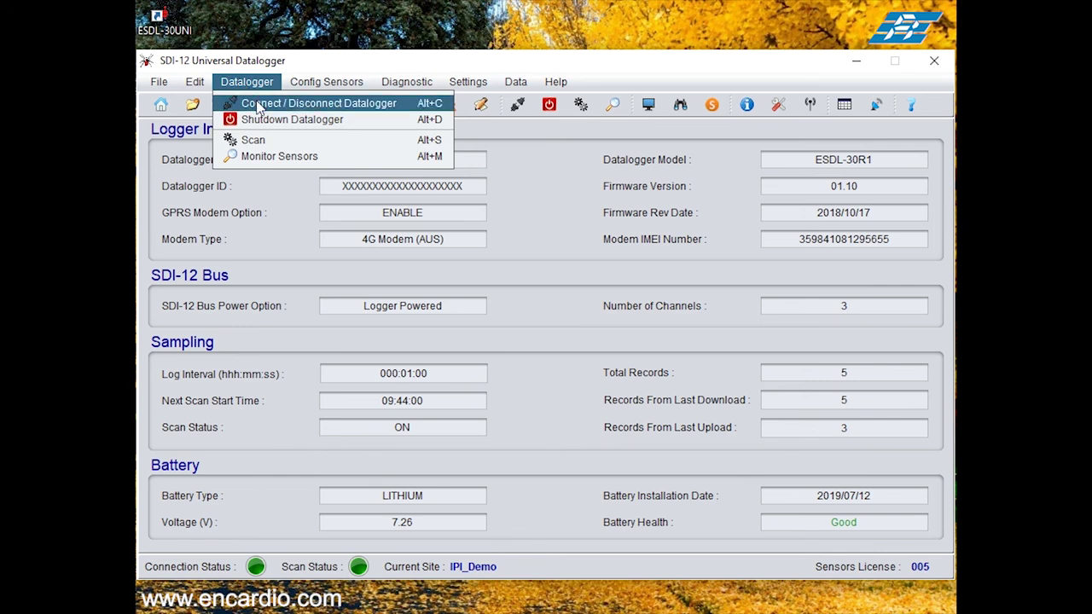
# Step: Disconnect the datalogger and acknowledge the disconnected message
pyautogui.click(258, 104)
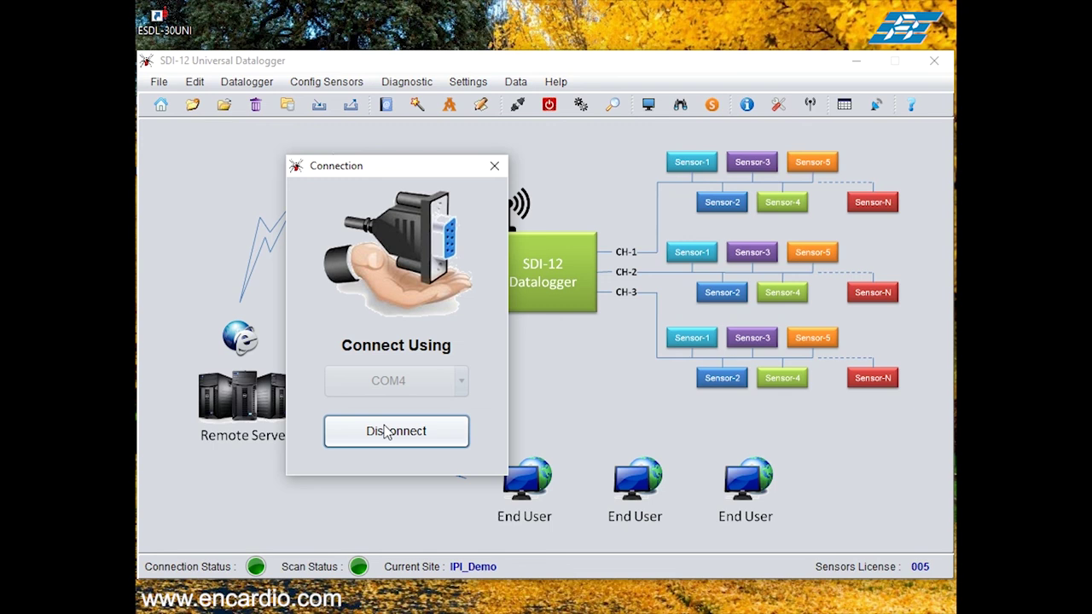
pyautogui.click(384, 431)
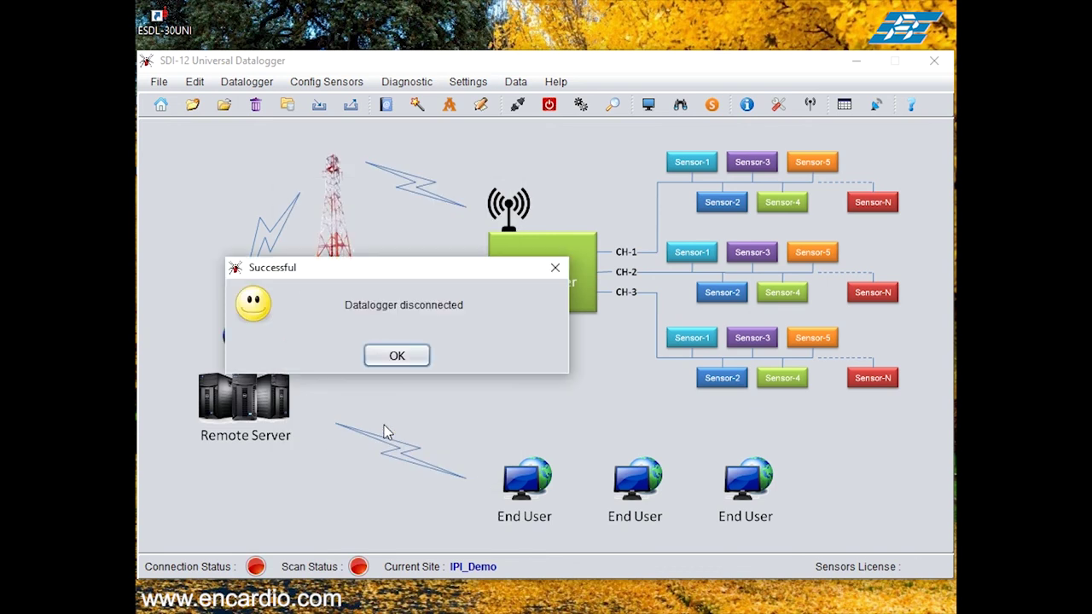
pyautogui.click(399, 357)
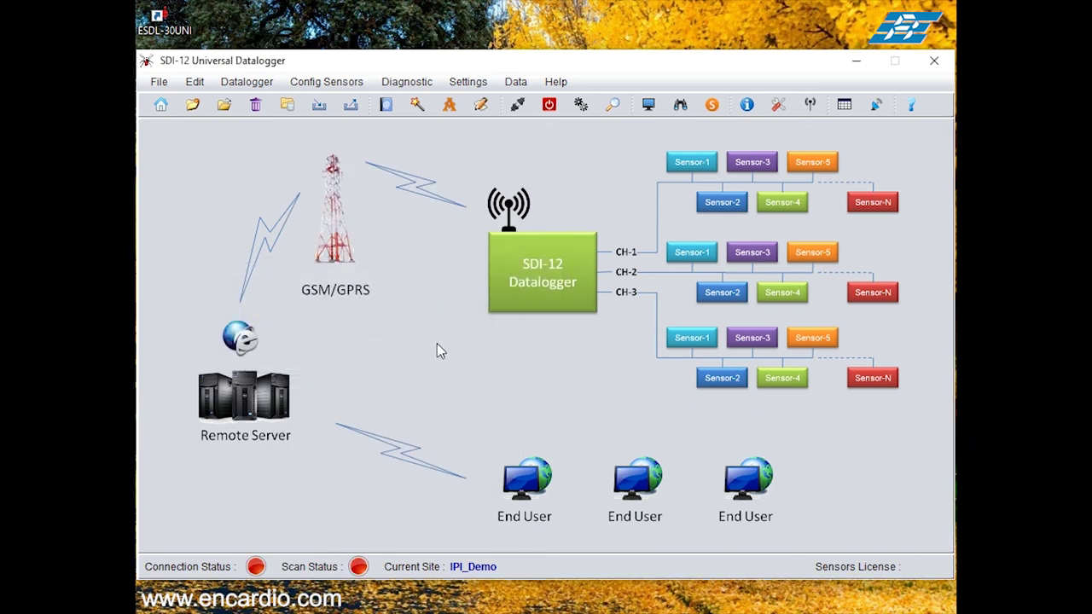